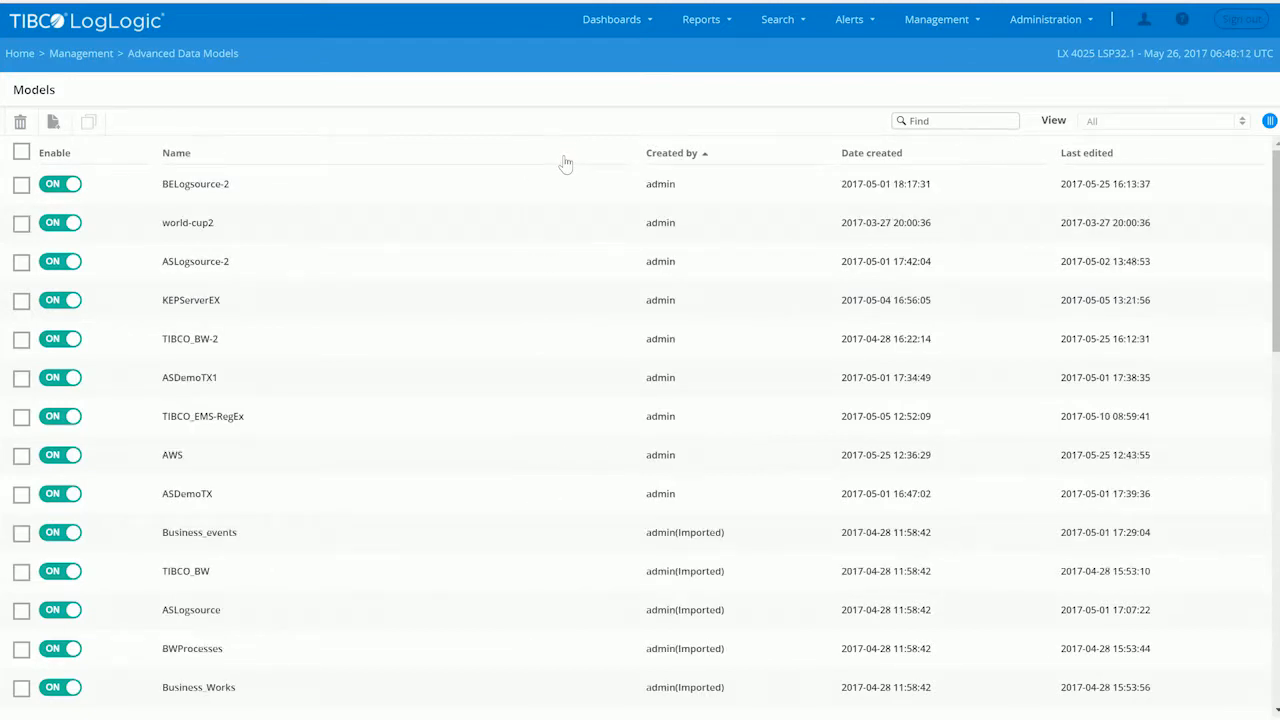
- Open the BELogsource-2 data model for editing and go to its sample events and parsing rules
click(216, 196)
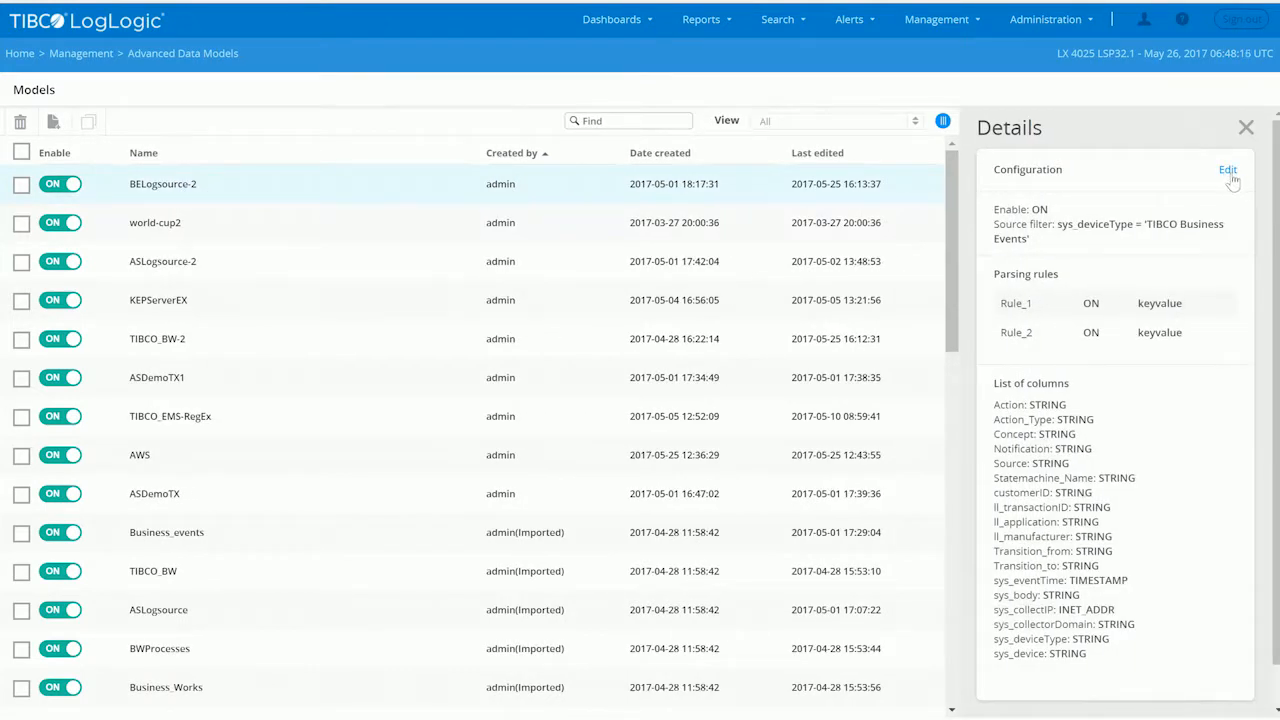
click(1227, 171)
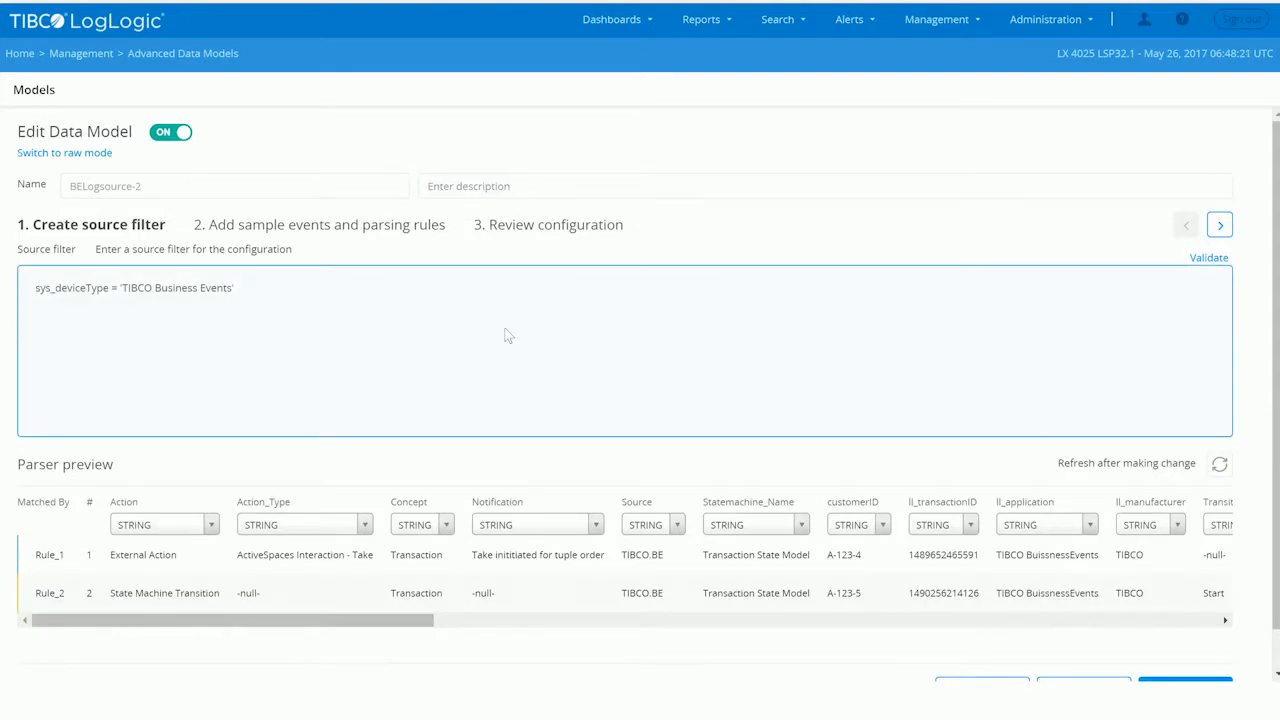
click(299, 227)
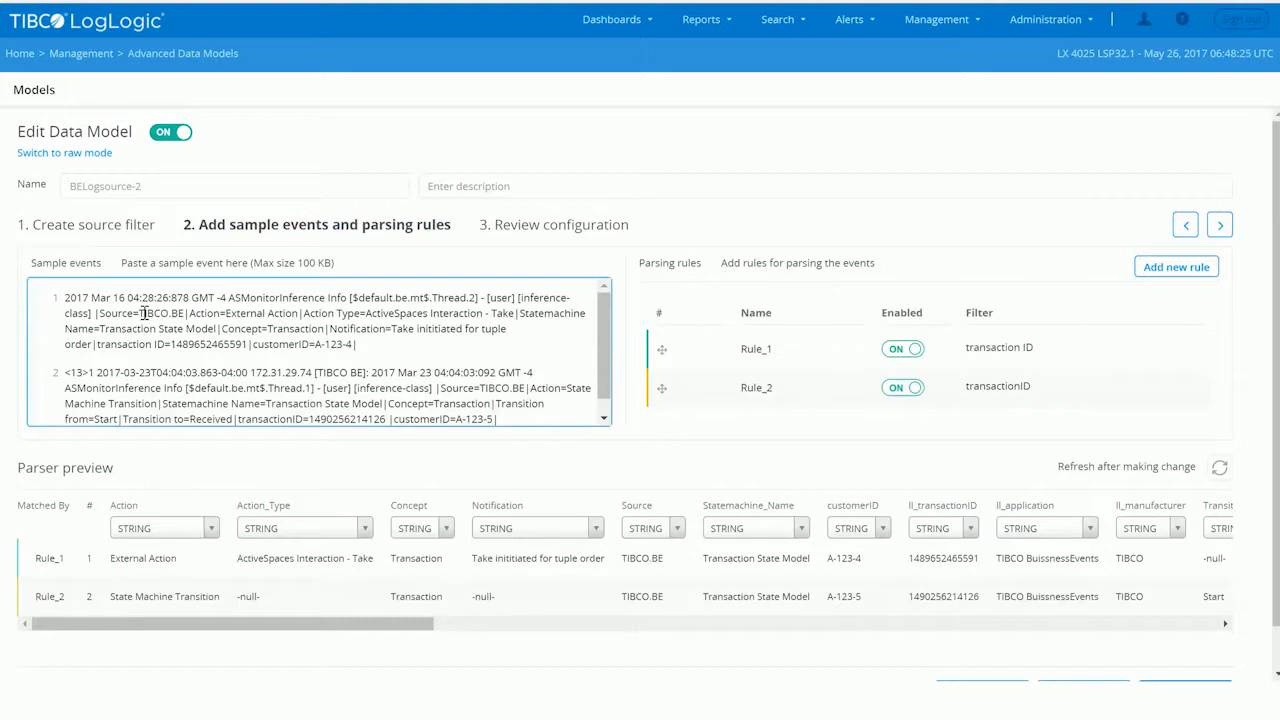
- Examine Rule_1's key-value parser settings, column mappings and parser preview, and close the rule
click(748, 351)
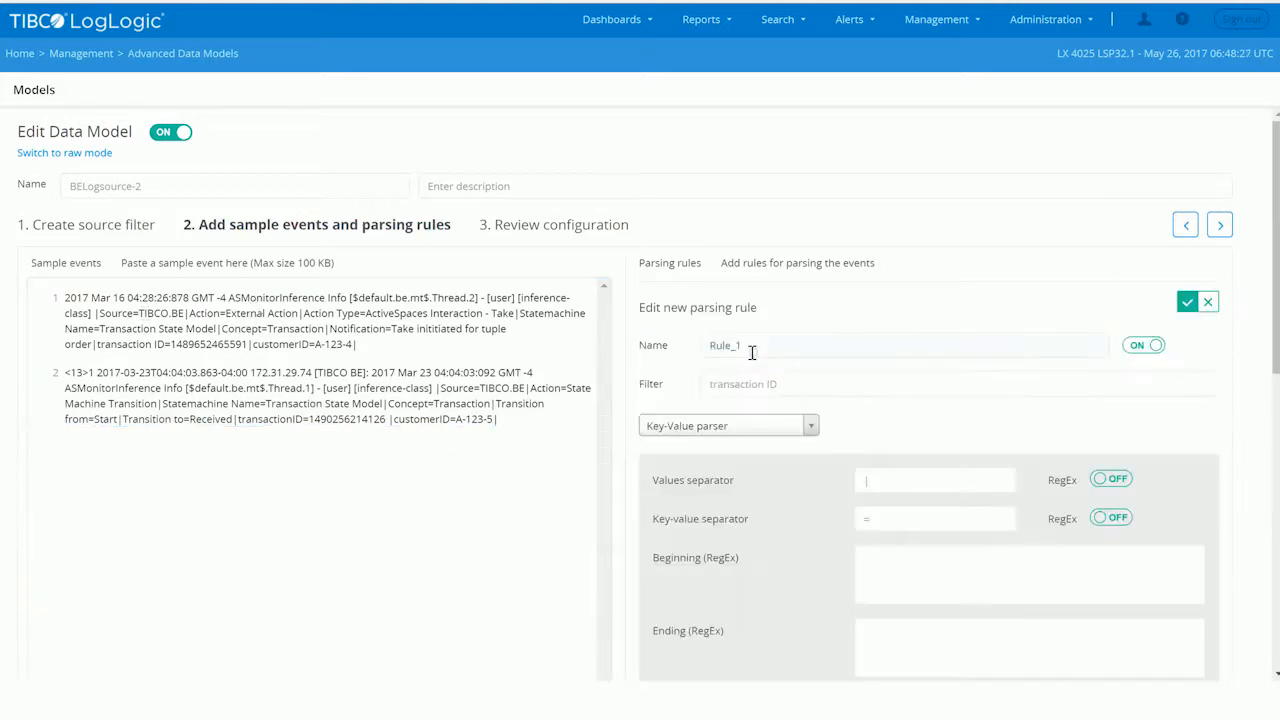
scroll(771, 513, down, 4)
scroll(820, 477, down, 3)
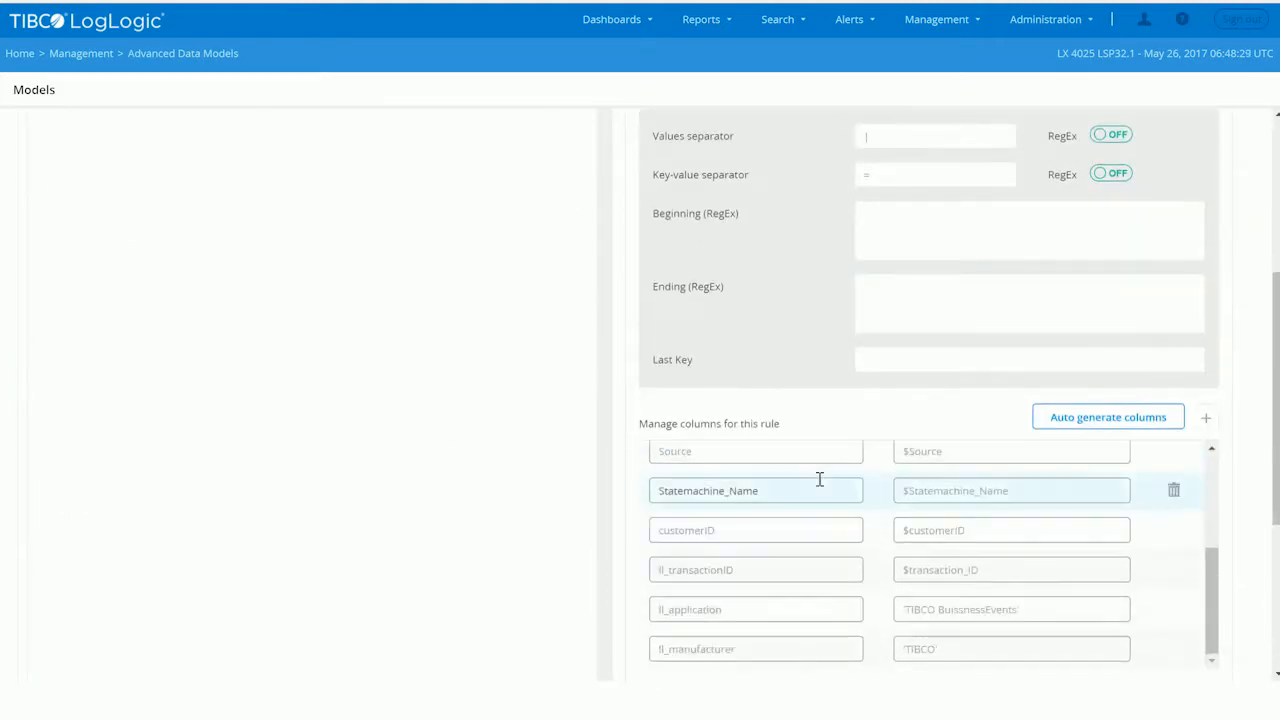
scroll(1245, 652, down, 5)
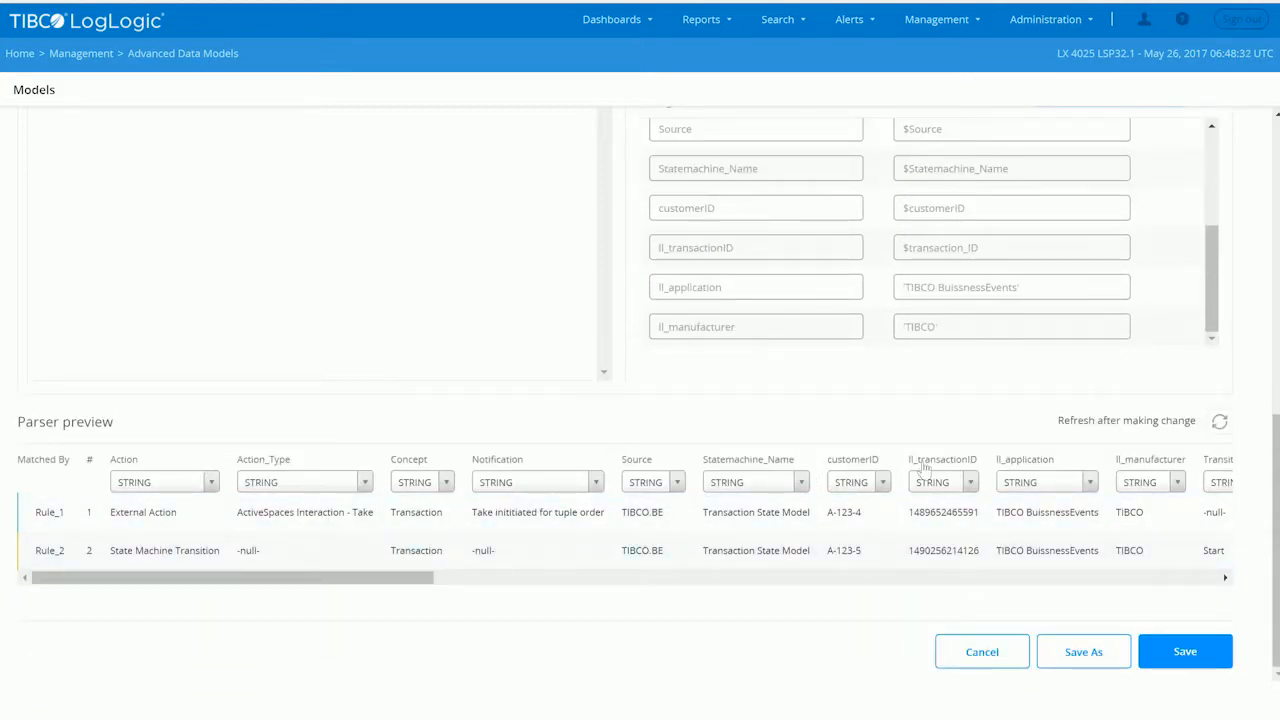
scroll(1110, 258, up, 10)
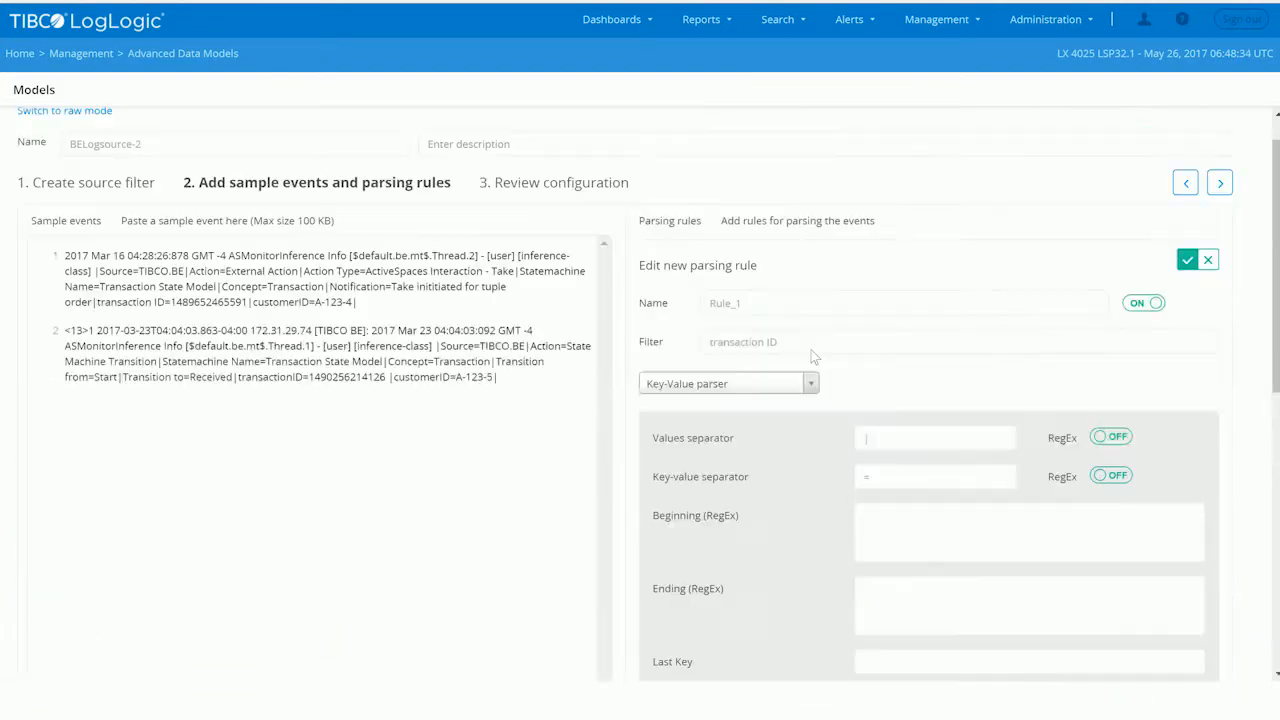
click(1186, 303)
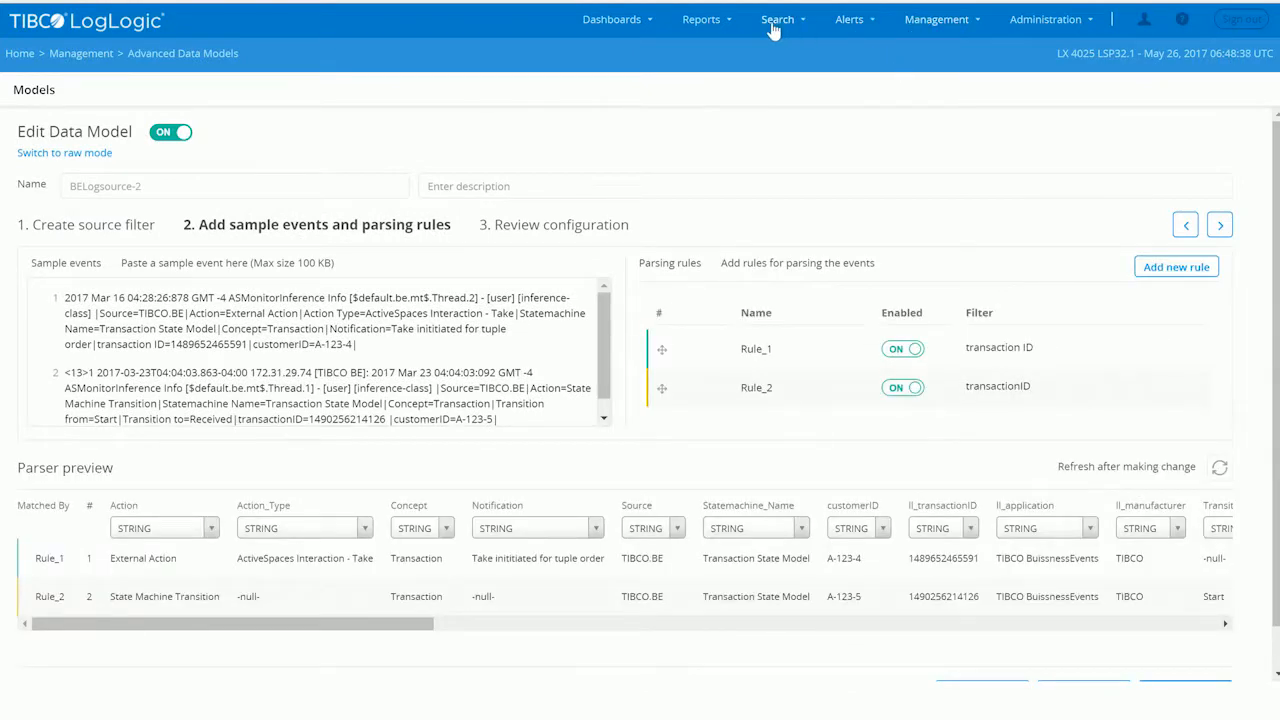
- Go to Advanced Search and run the filter.[TIB-TXInsight] query over the last hour
mouse_move(772, 36)
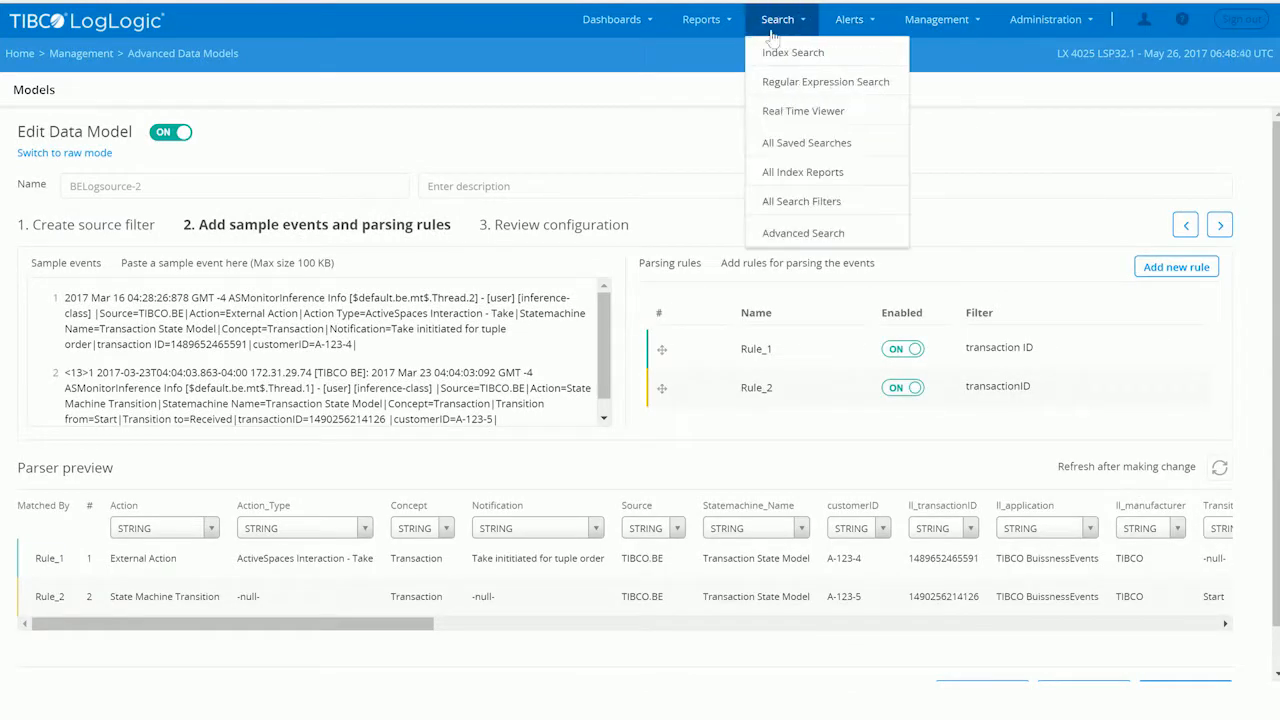
click(795, 233)
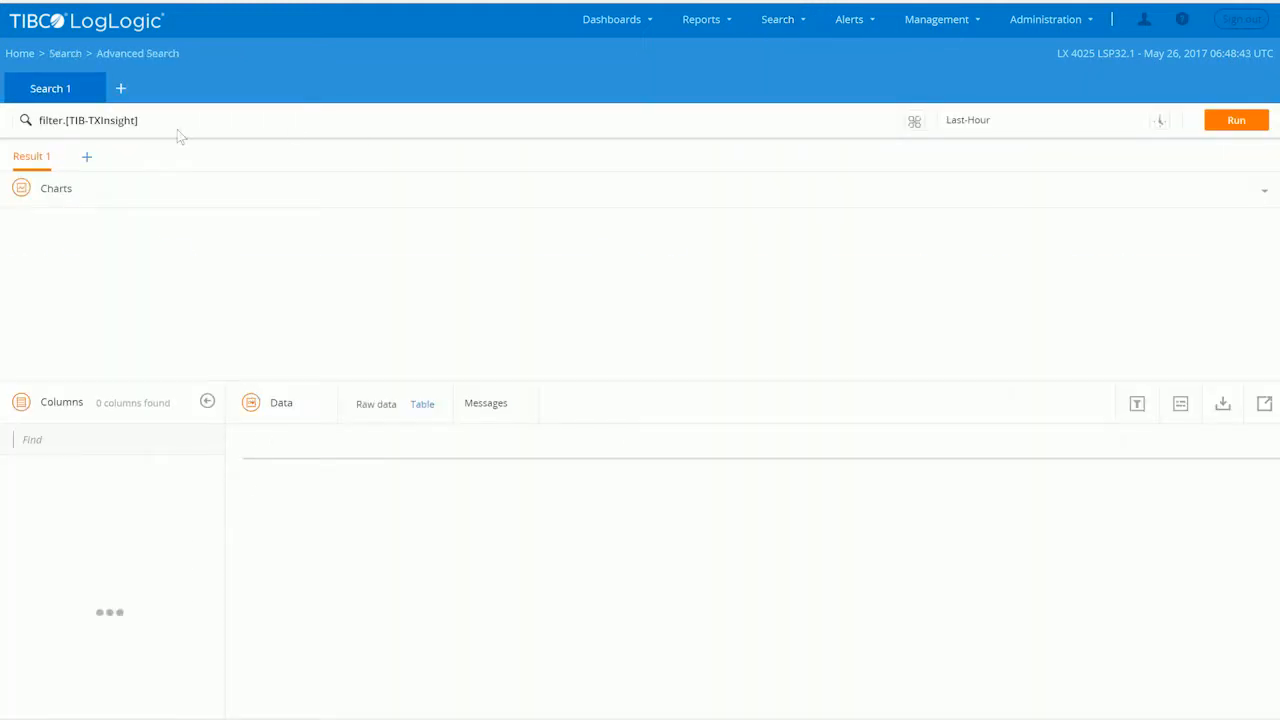
click(152, 121)
click(211, 76)
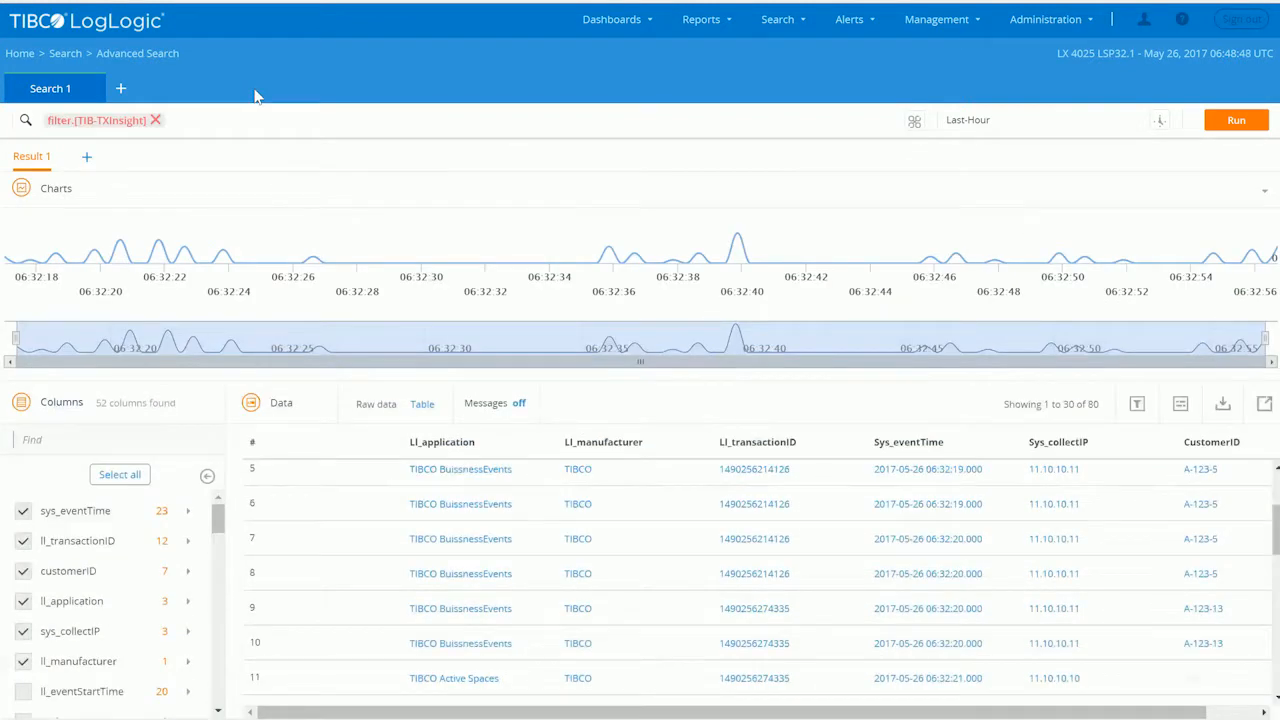
mouse_move(76, 124)
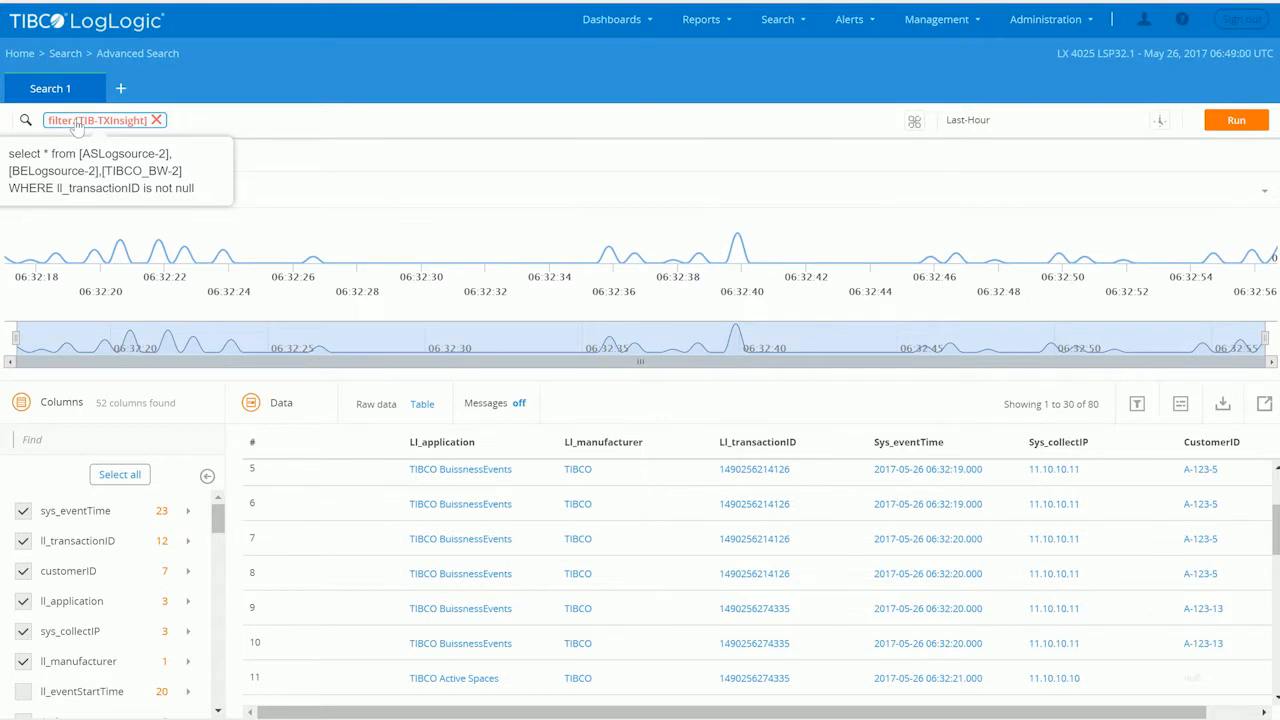
click(1240, 121)
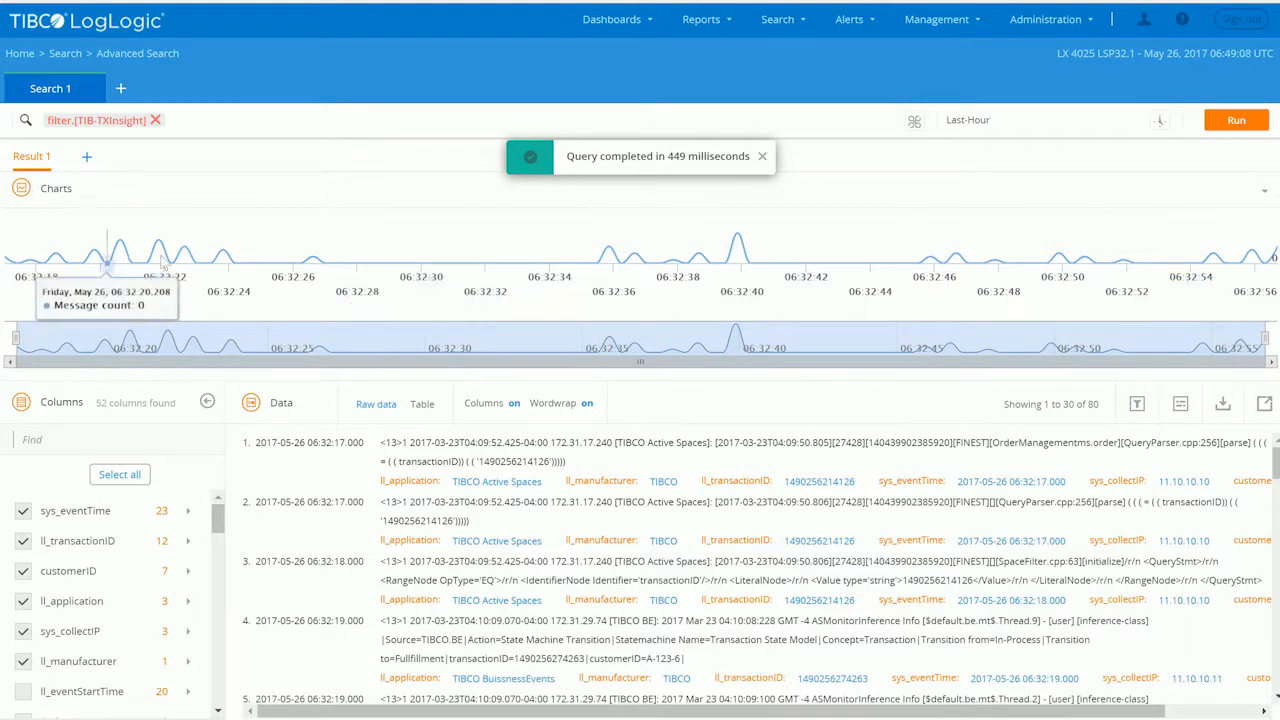
- Show the results as a table with the charts collapsed, filtered to the first row's transaction ID
click(1266, 196)
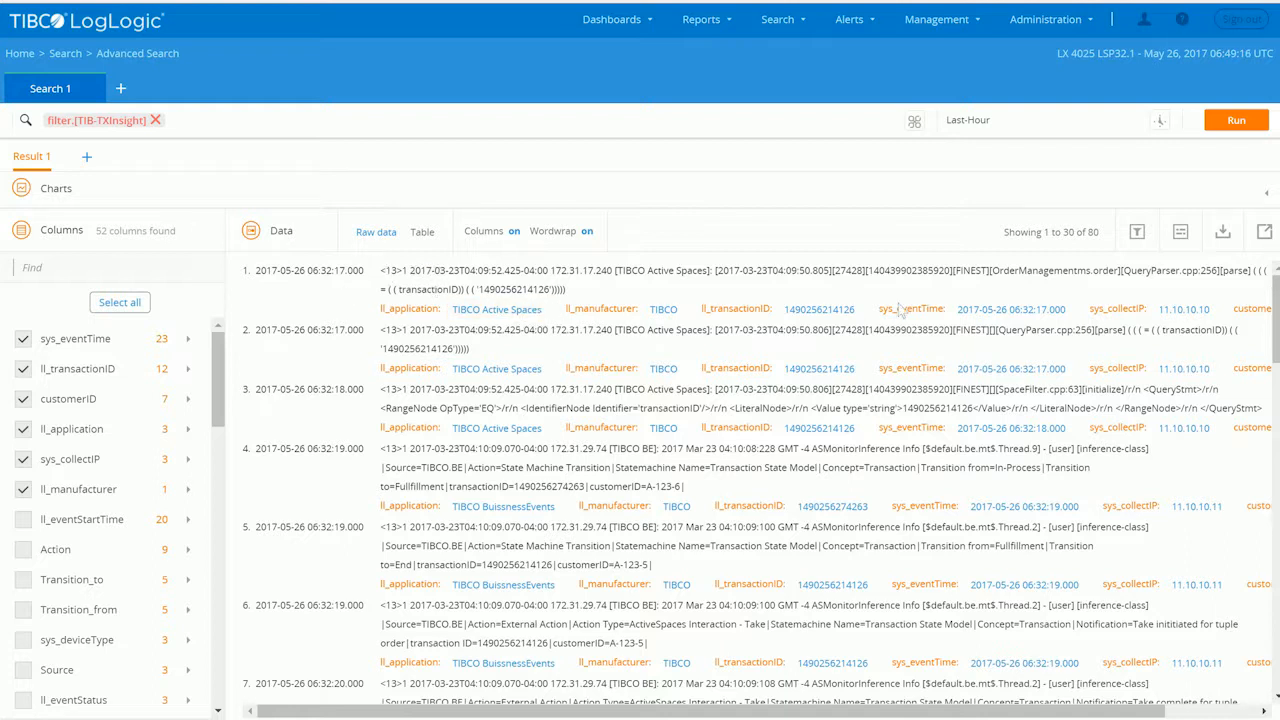
click(422, 233)
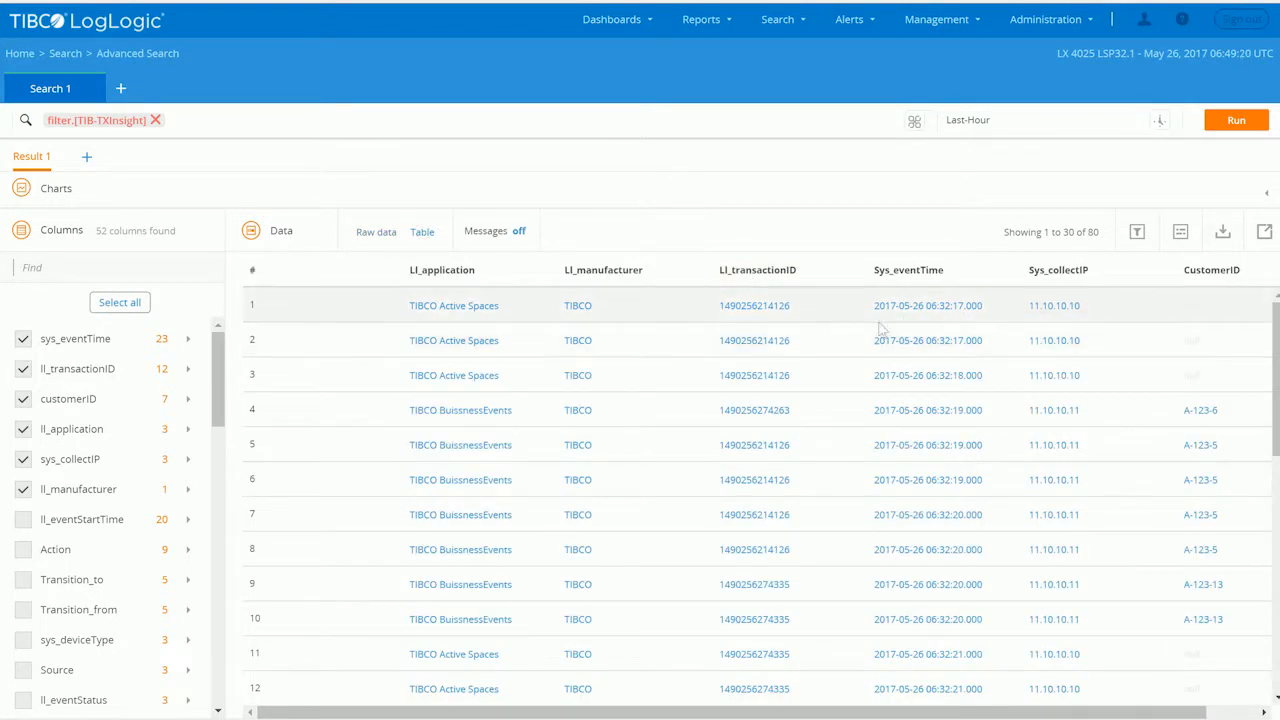
click(801, 307)
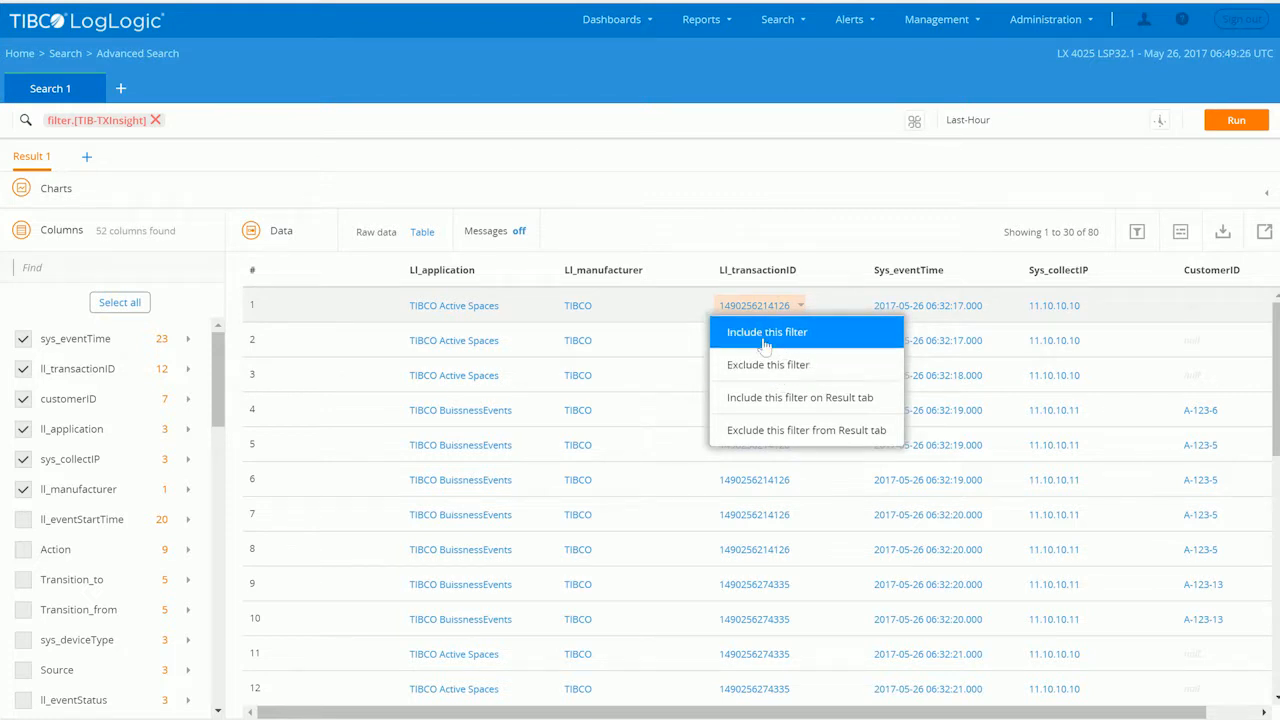
click(762, 332)
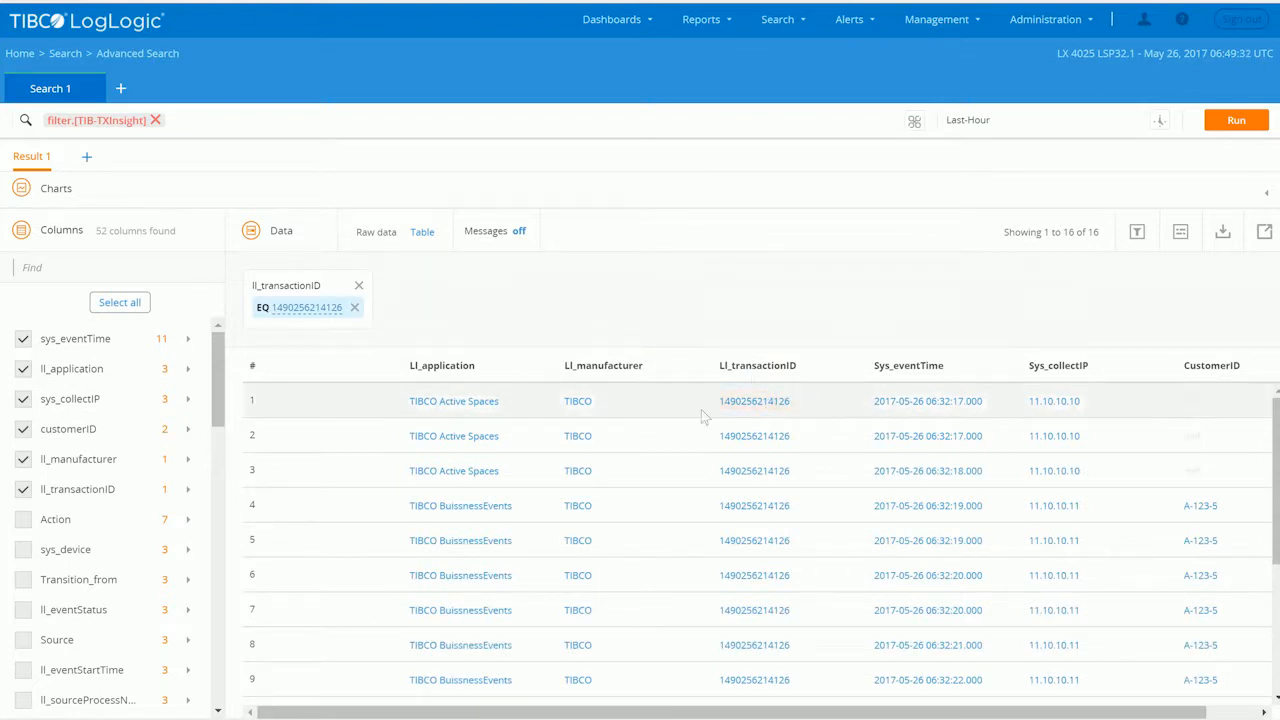
- Group the filtered transaction's events by ll_application and collapse the charts of the grouped result
scroll(770, 430, down, 5)
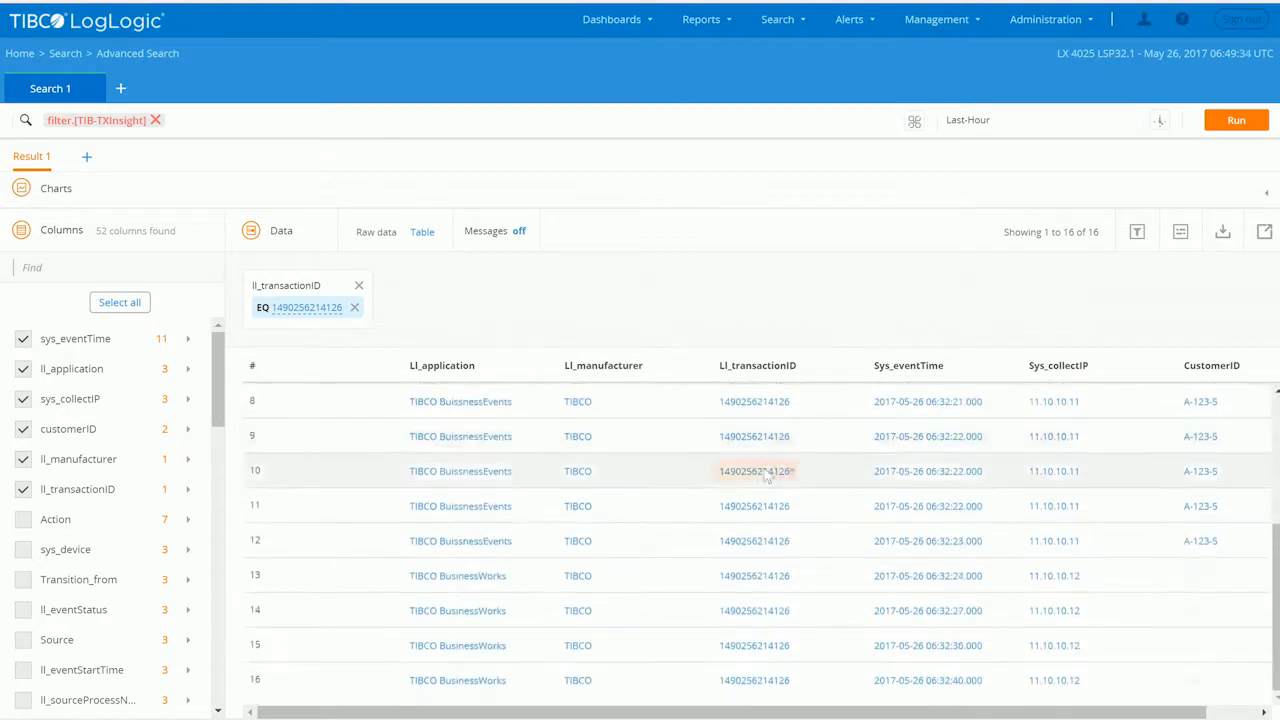
scroll(640, 495, up, 5)
scroll(490, 480, down, 5)
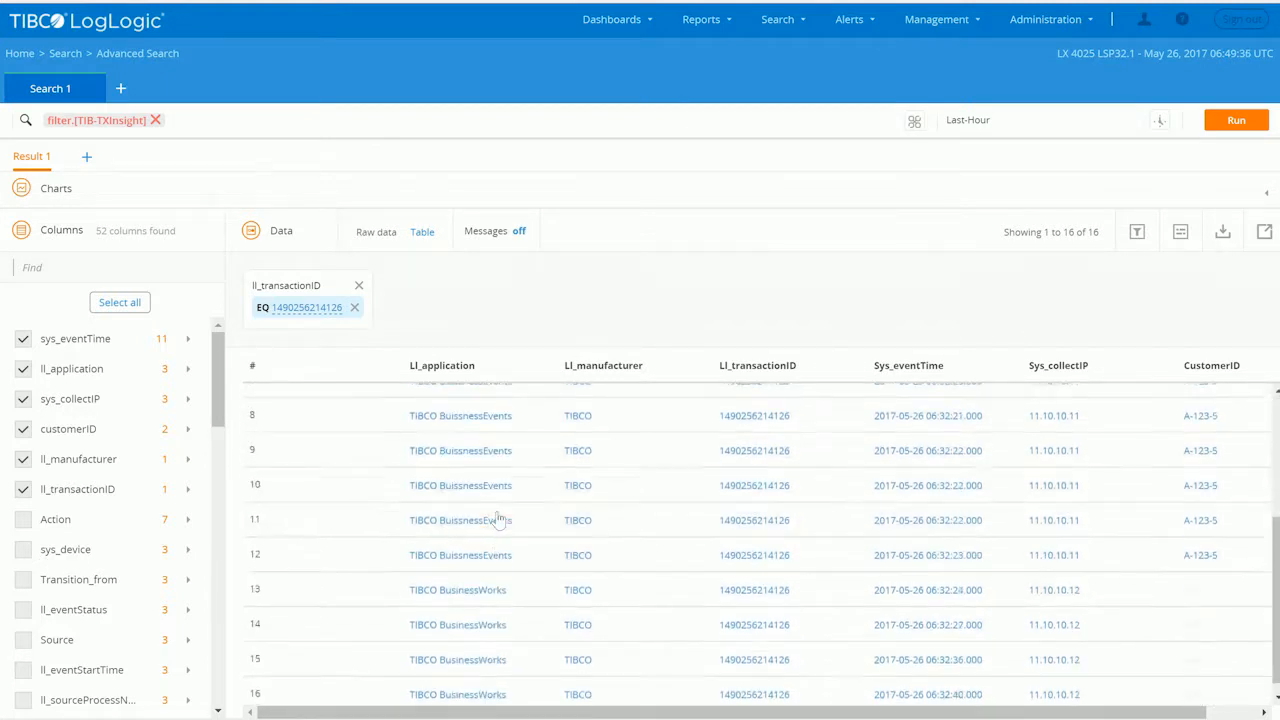
scroll(495, 543, up, 5)
click(485, 365)
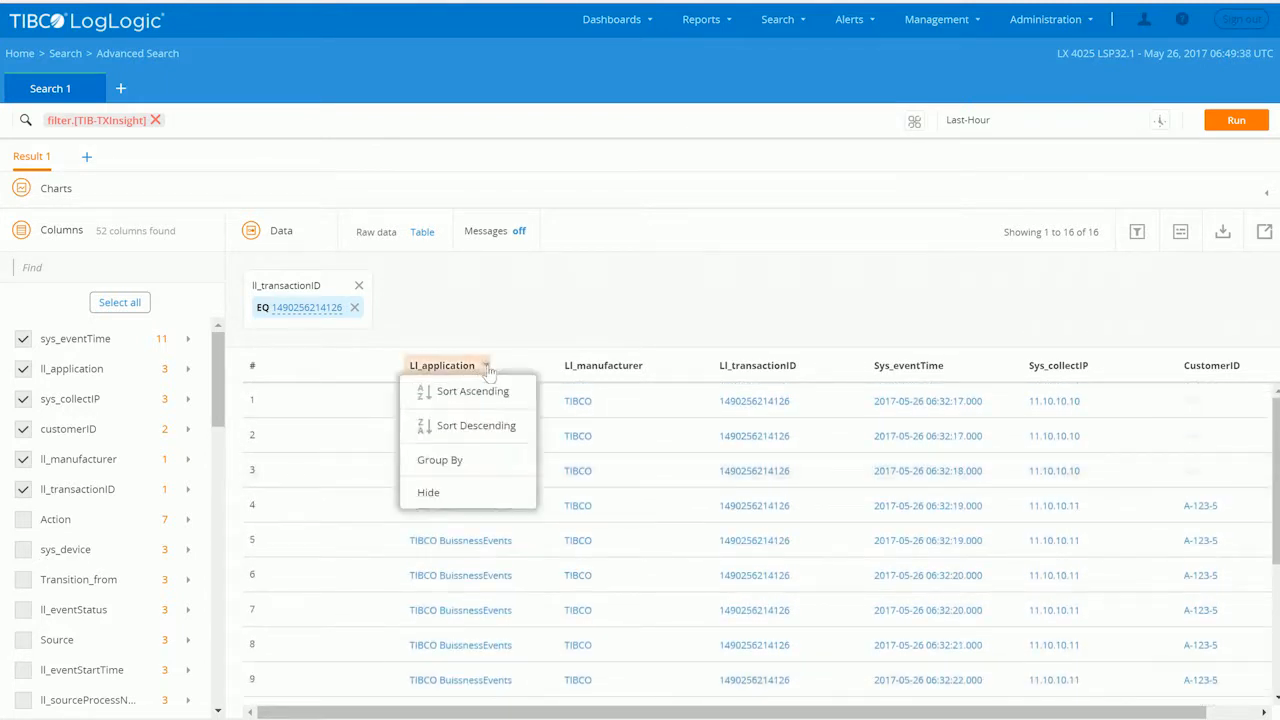
click(449, 476)
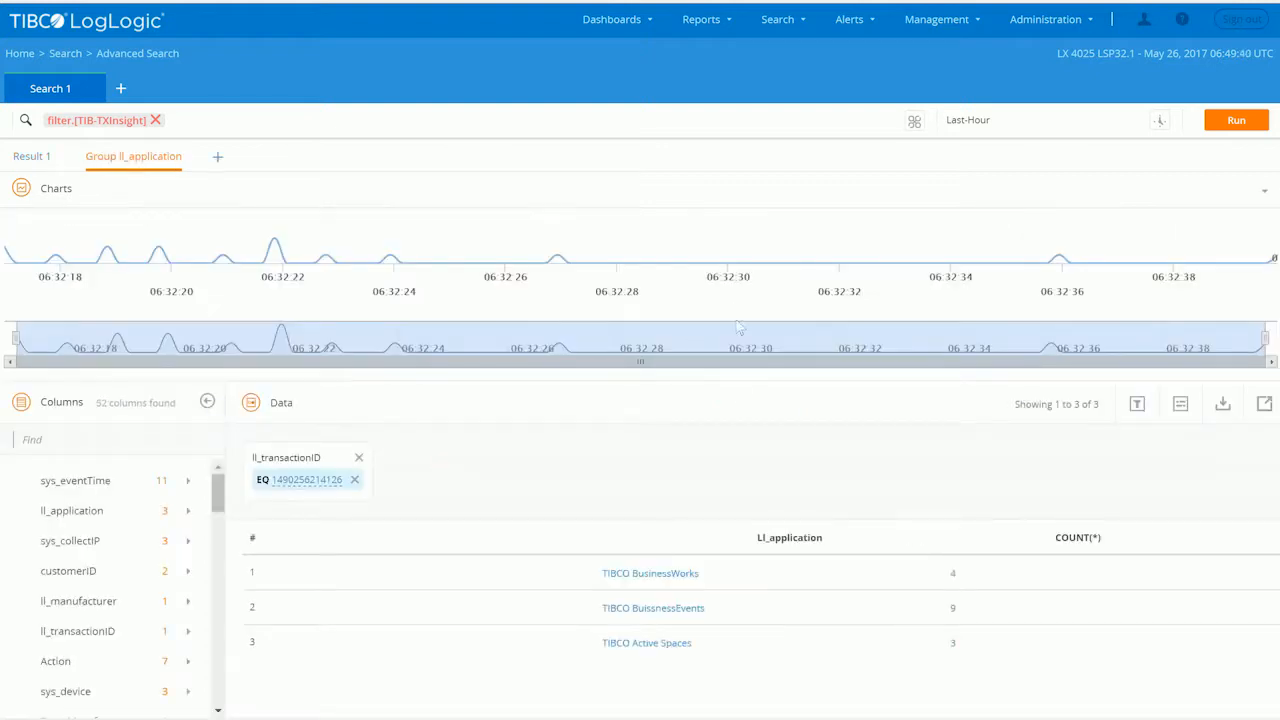
click(1265, 190)
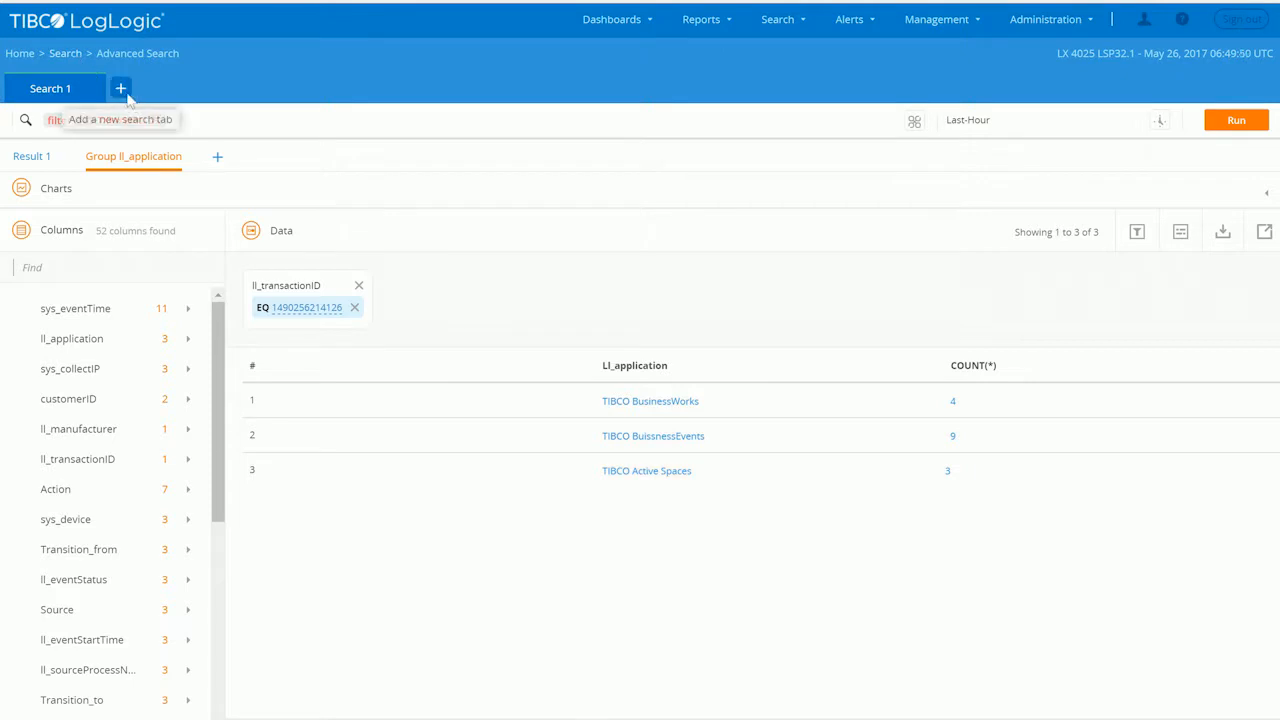
- Run the filter.[CustInsight-1] query from the search history in a new search tab
click(119, 91)
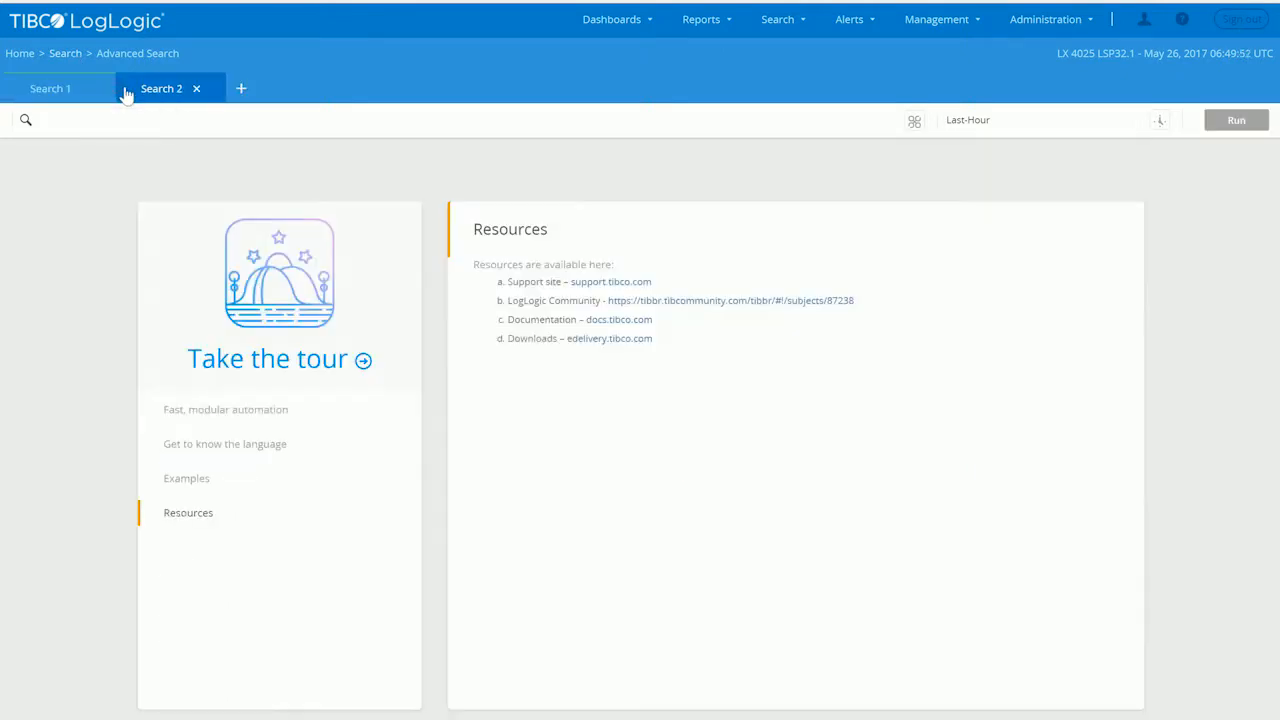
click(190, 129)
click(257, 158)
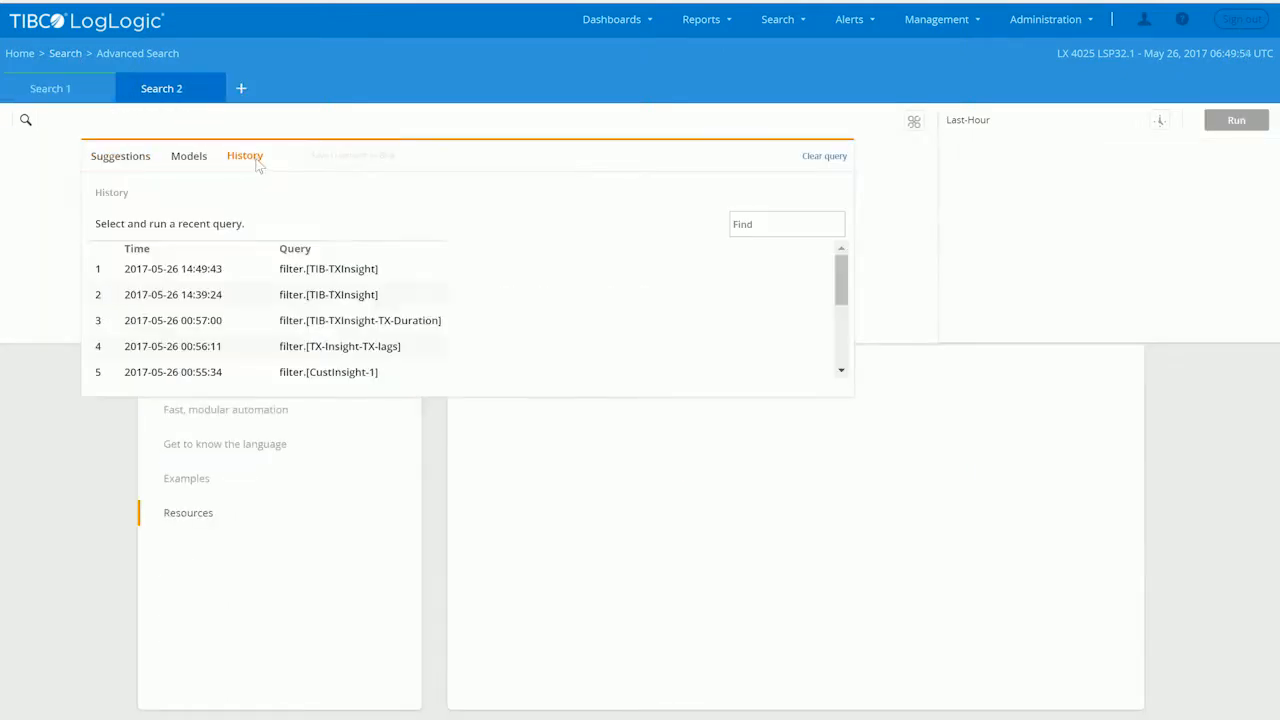
click(400, 372)
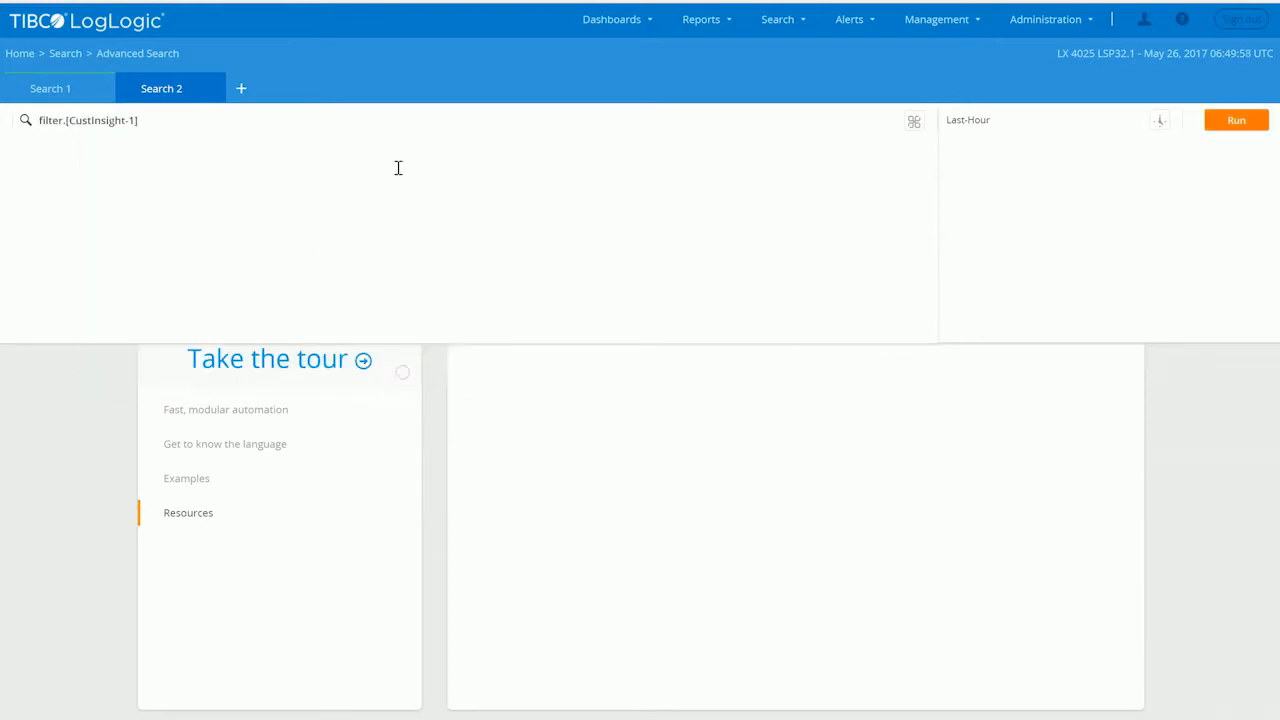
mouse_move(111, 130)
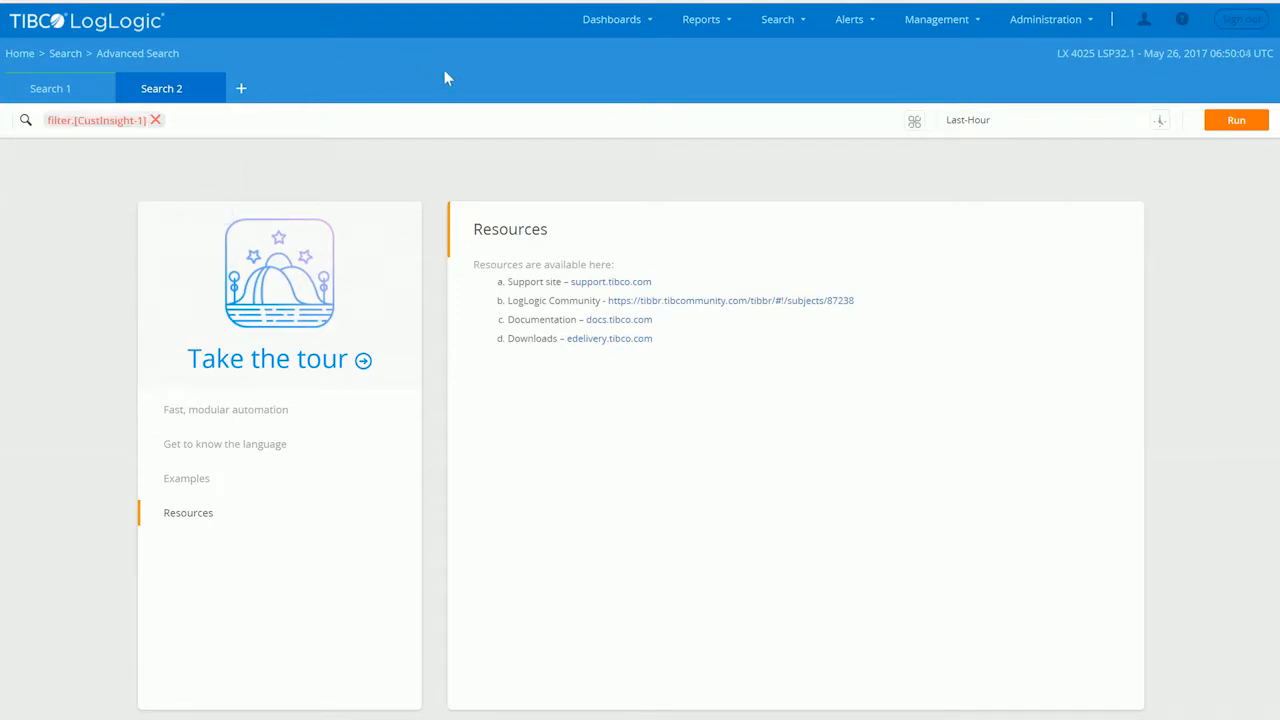
click(1235, 121)
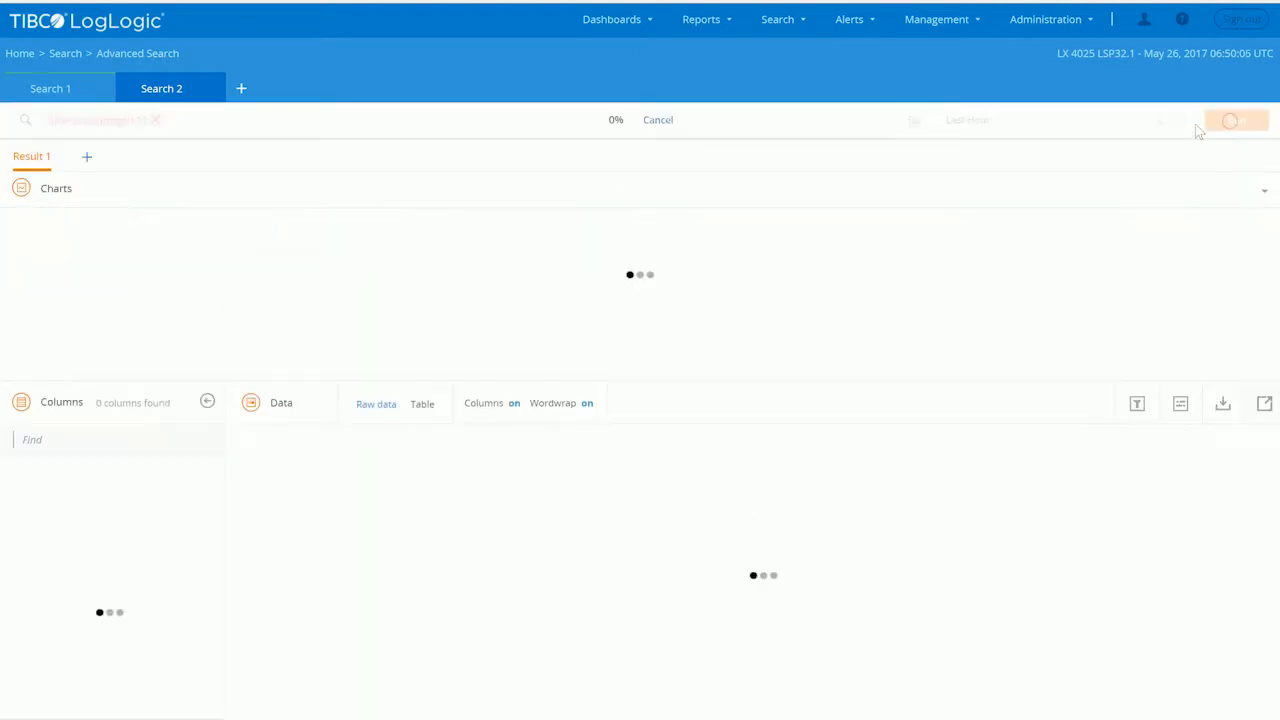
- Show the customer query results as a table with the charts collapsed, filtered to the first row's customer ID
click(1263, 197)
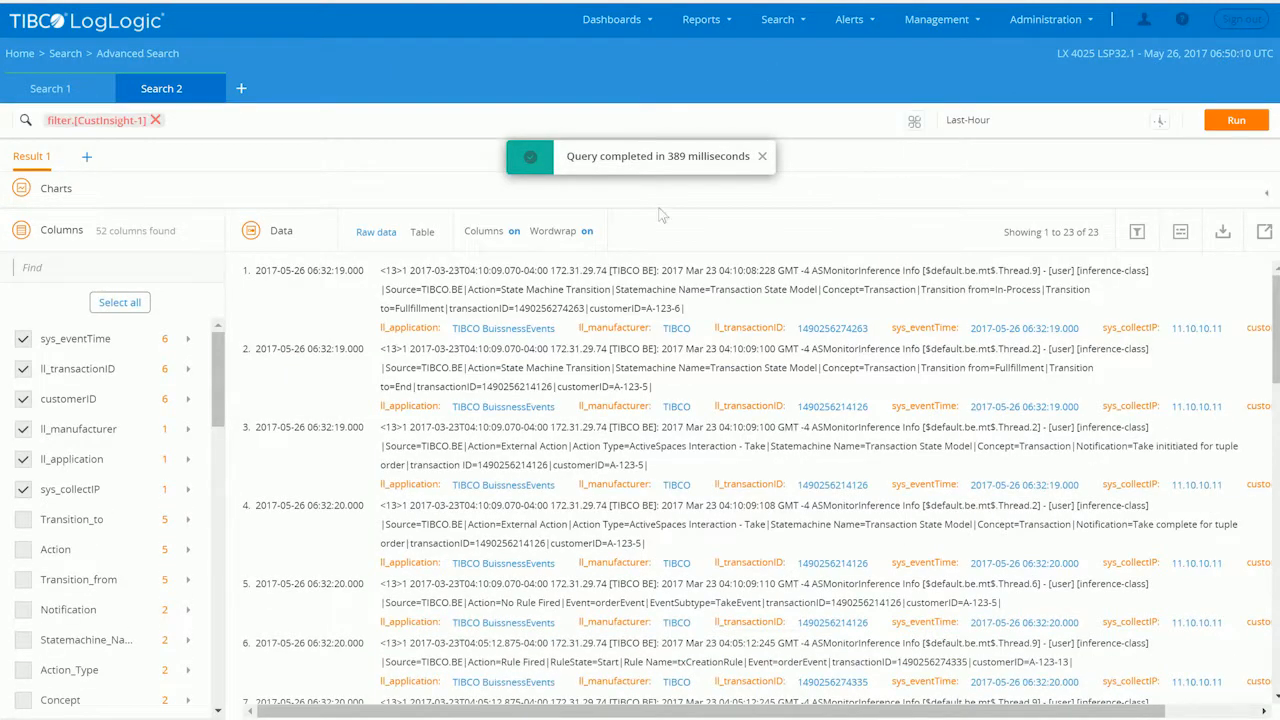
click(422, 232)
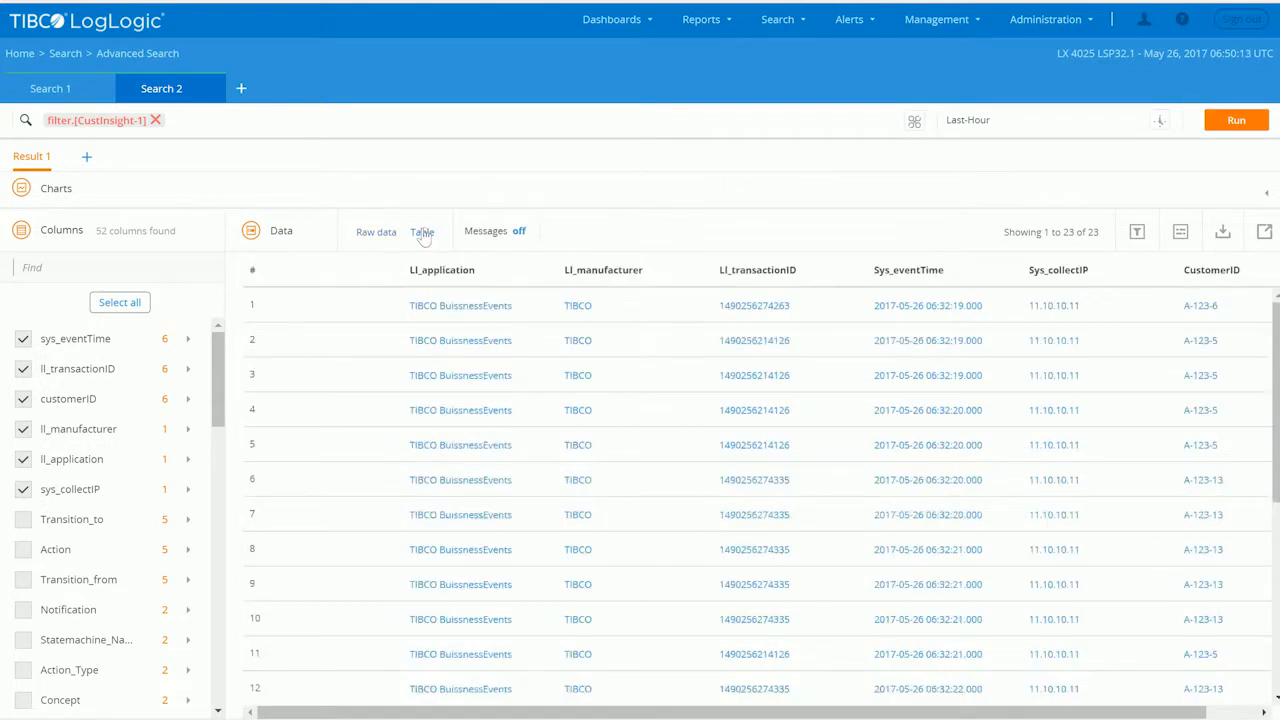
click(1228, 306)
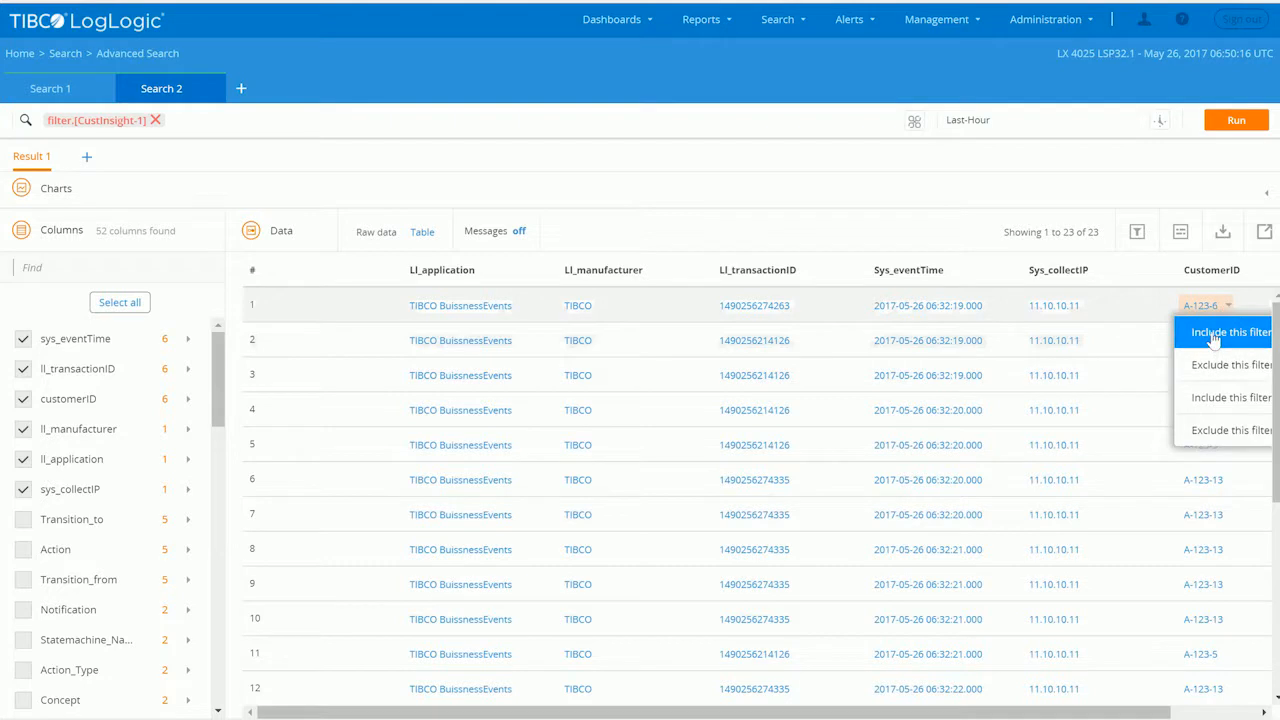
click(1213, 335)
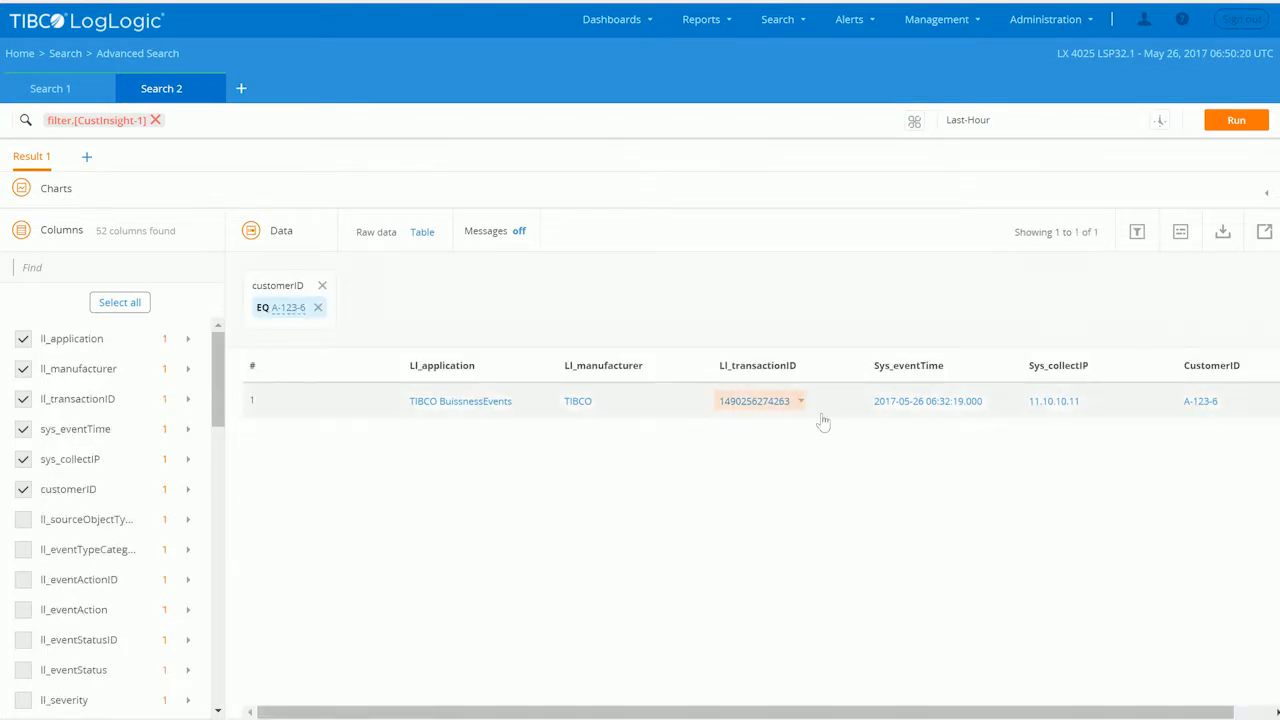
- Run the filter.[TX-Insight-TX-lags] query from the search history in another new search tab
click(241, 89)
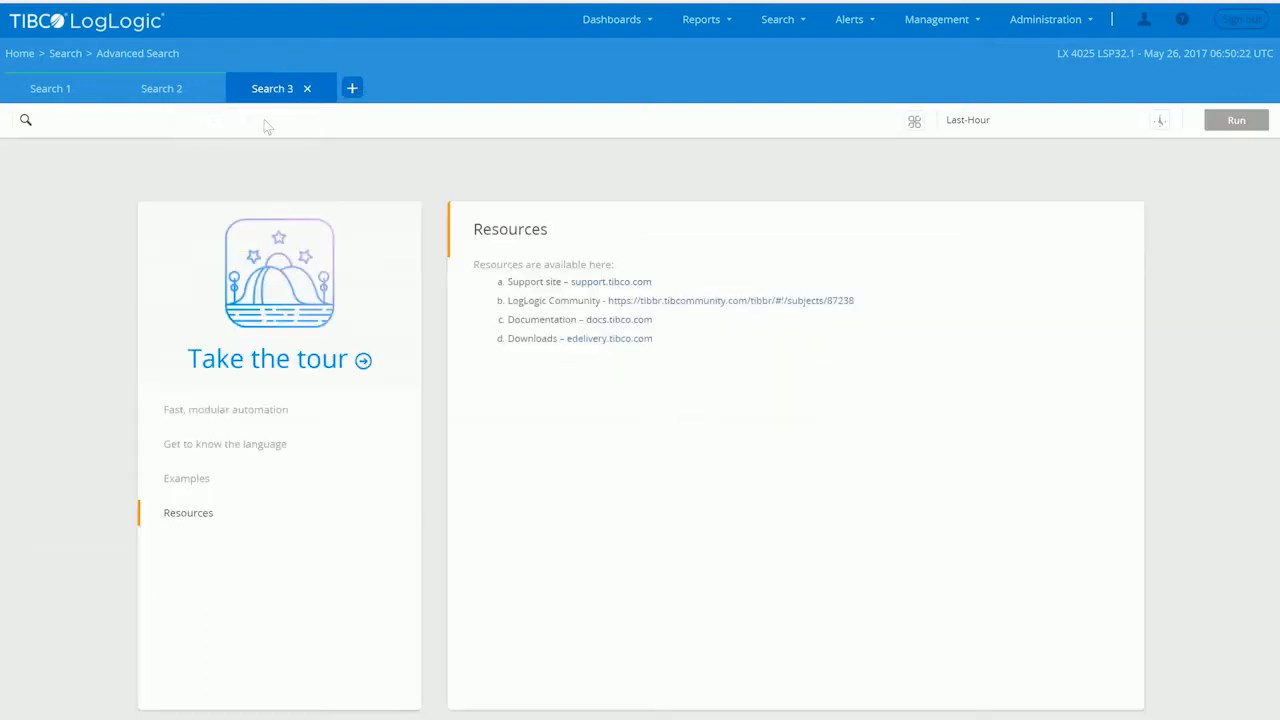
click(210, 119)
click(222, 160)
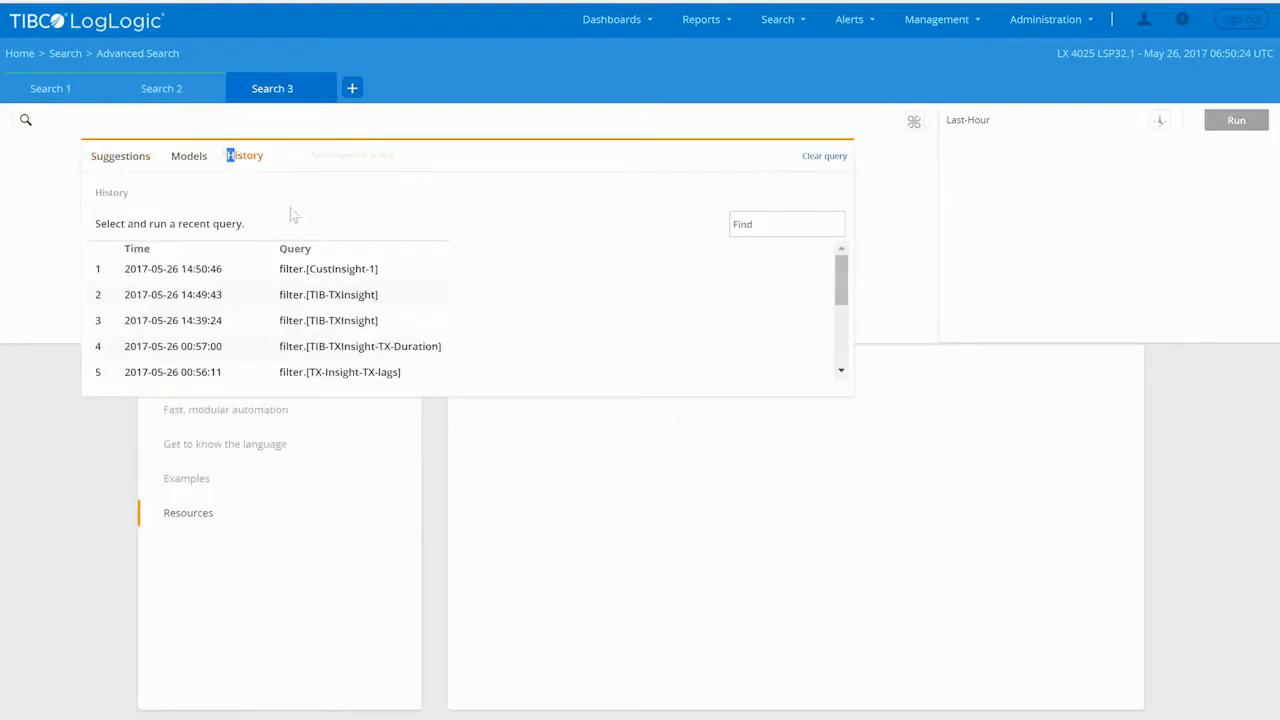
click(285, 372)
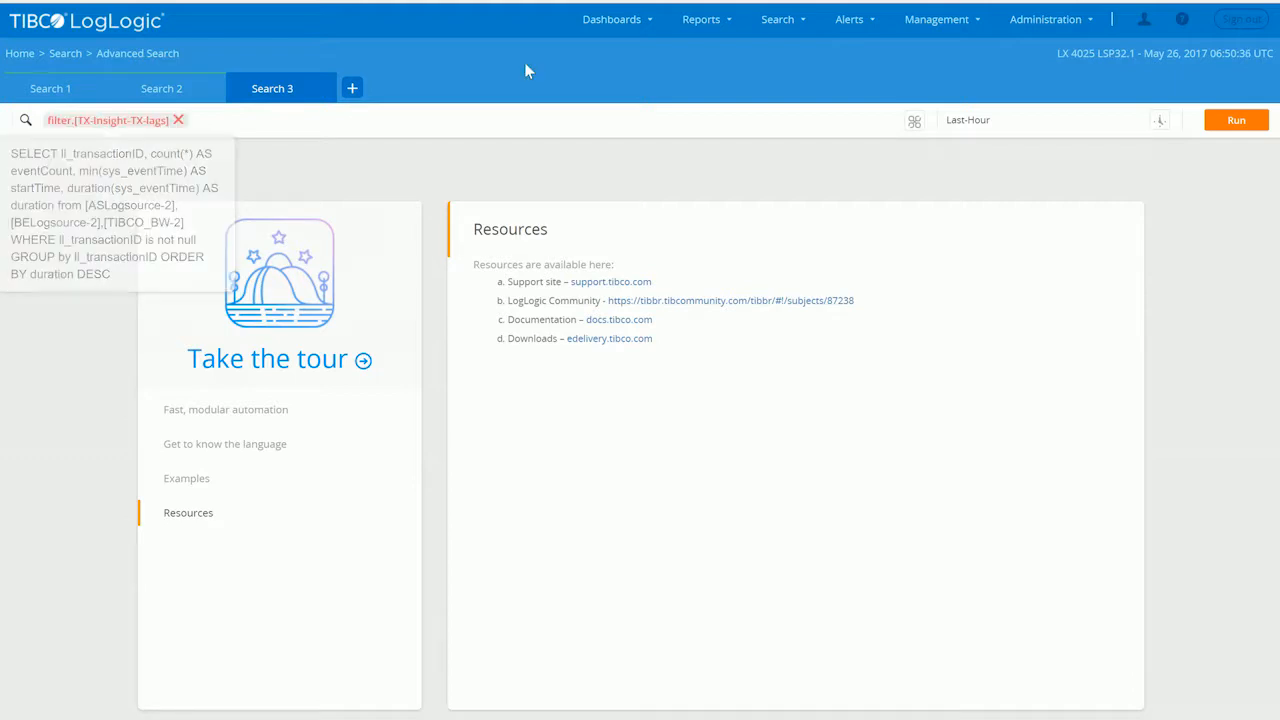
click(1240, 125)
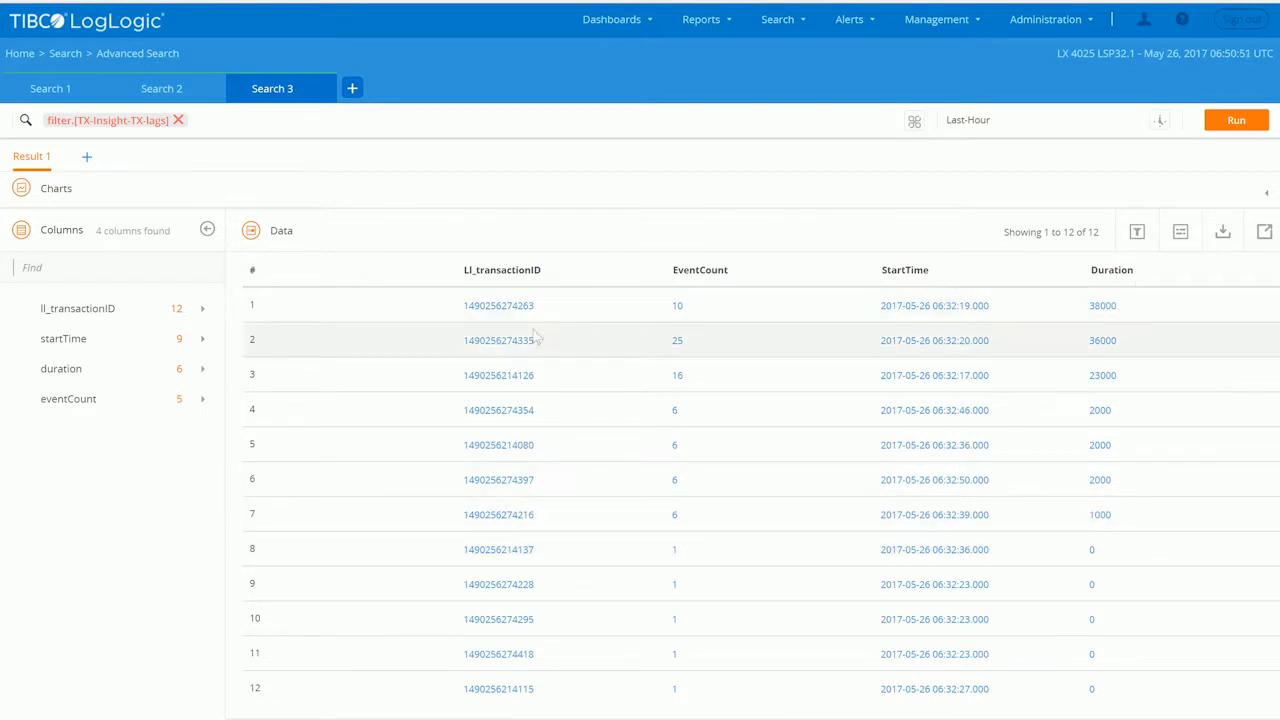
- Run the filter.[TIB-TXInsight-TX-Duration] query from the search history in a new search tab
click(352, 88)
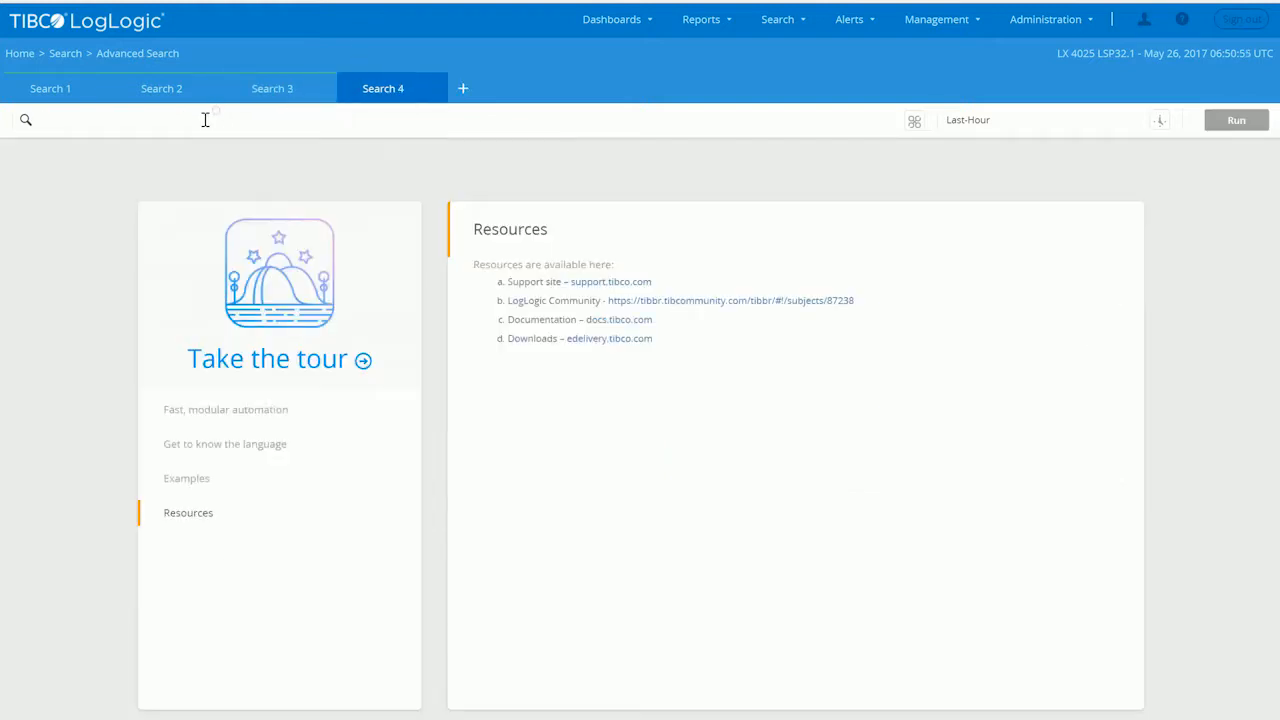
click(205, 120)
click(251, 164)
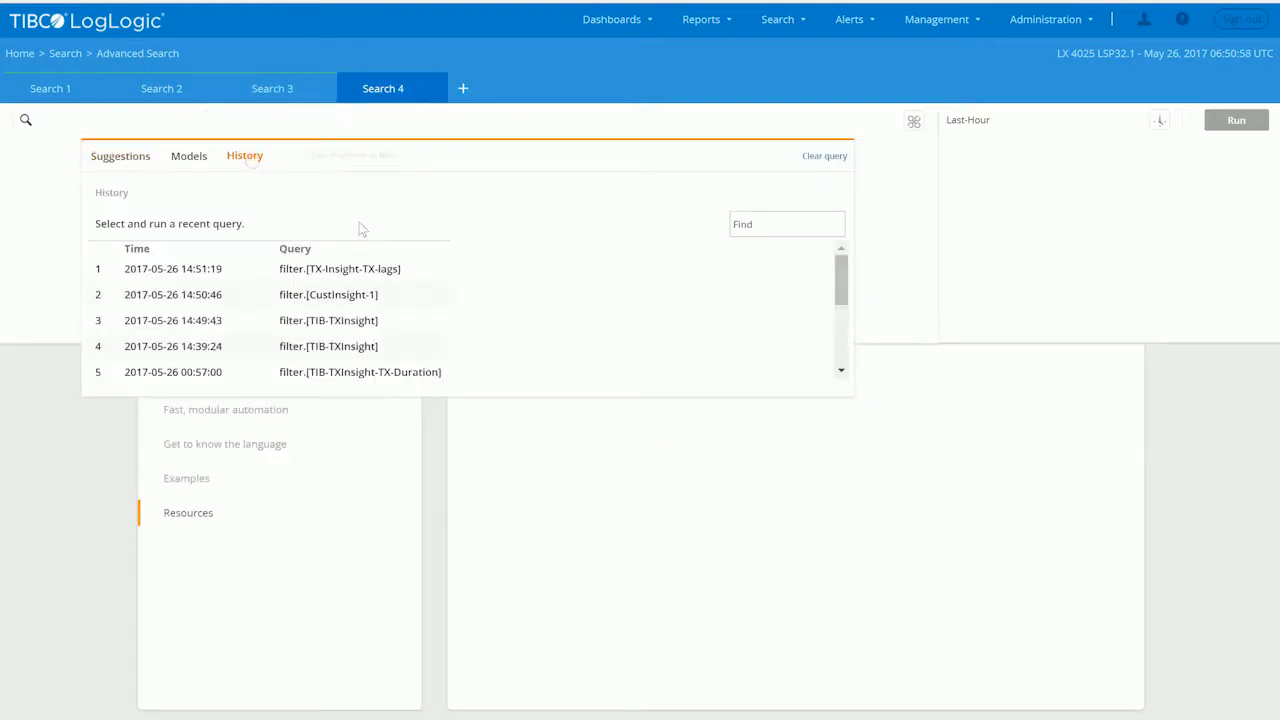
click(394, 374)
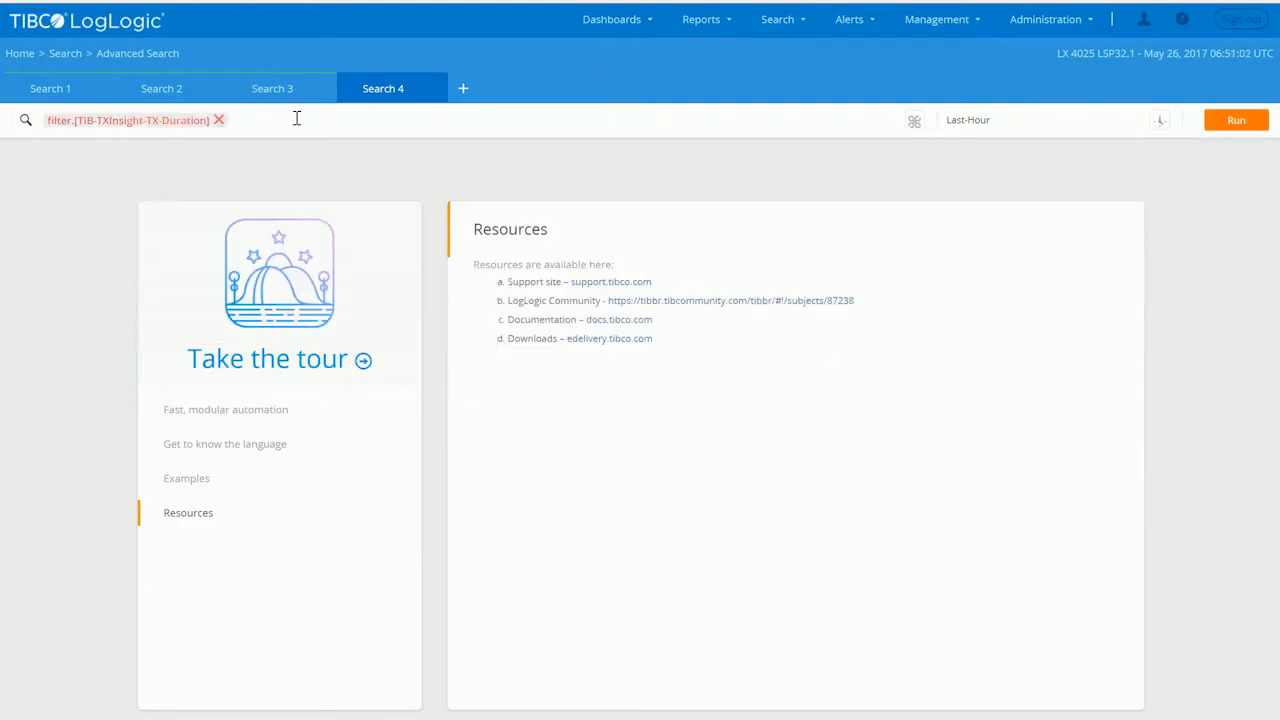
mouse_move(176, 119)
click(1220, 124)
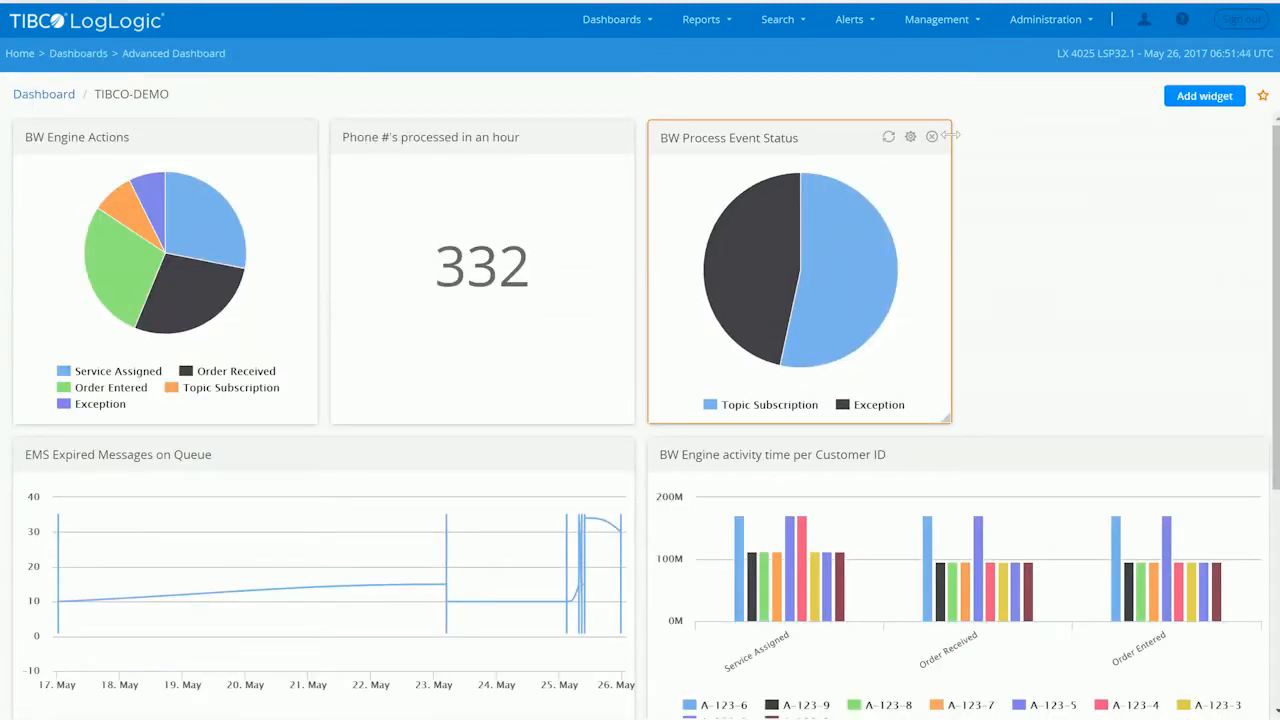
- Review the TIBCO-DEMO dashboard's widgets, from BW Process Event Status through BW Engine activity time per Customer ID to Daily TOP 10 longest TX executions
scroll(900, 300, down, 4)
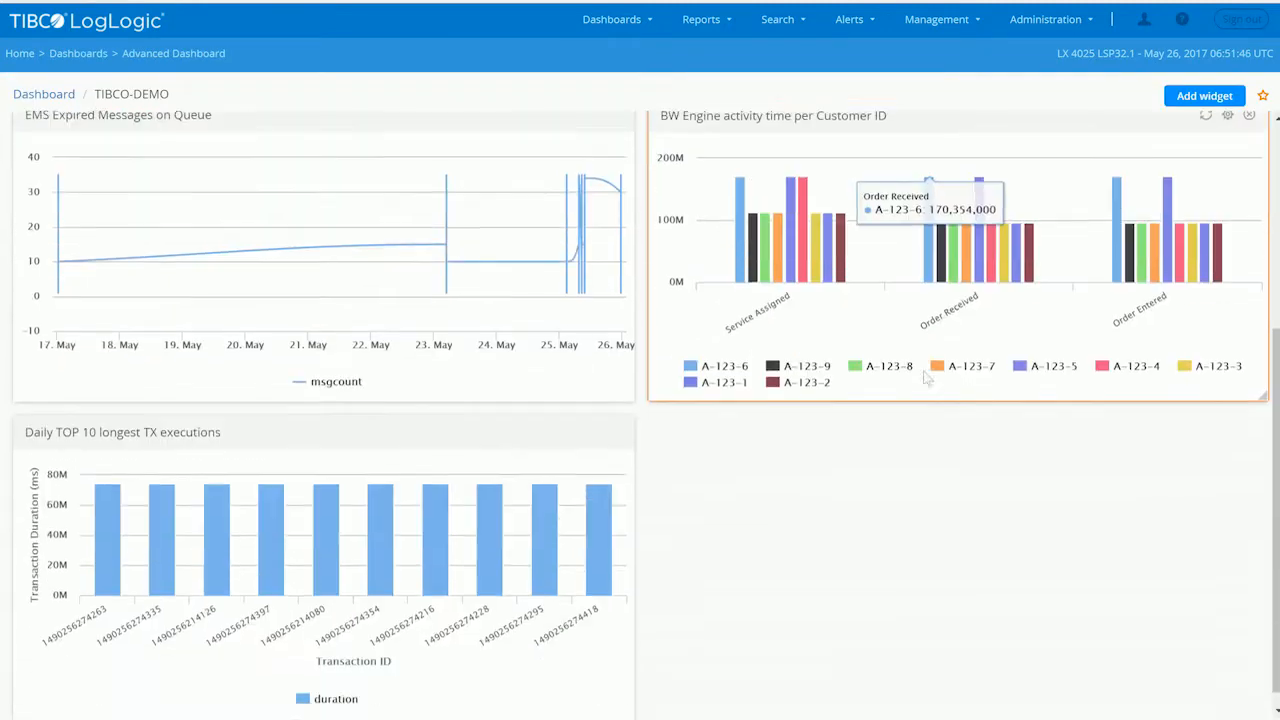
scroll(713, 337, up, 4)
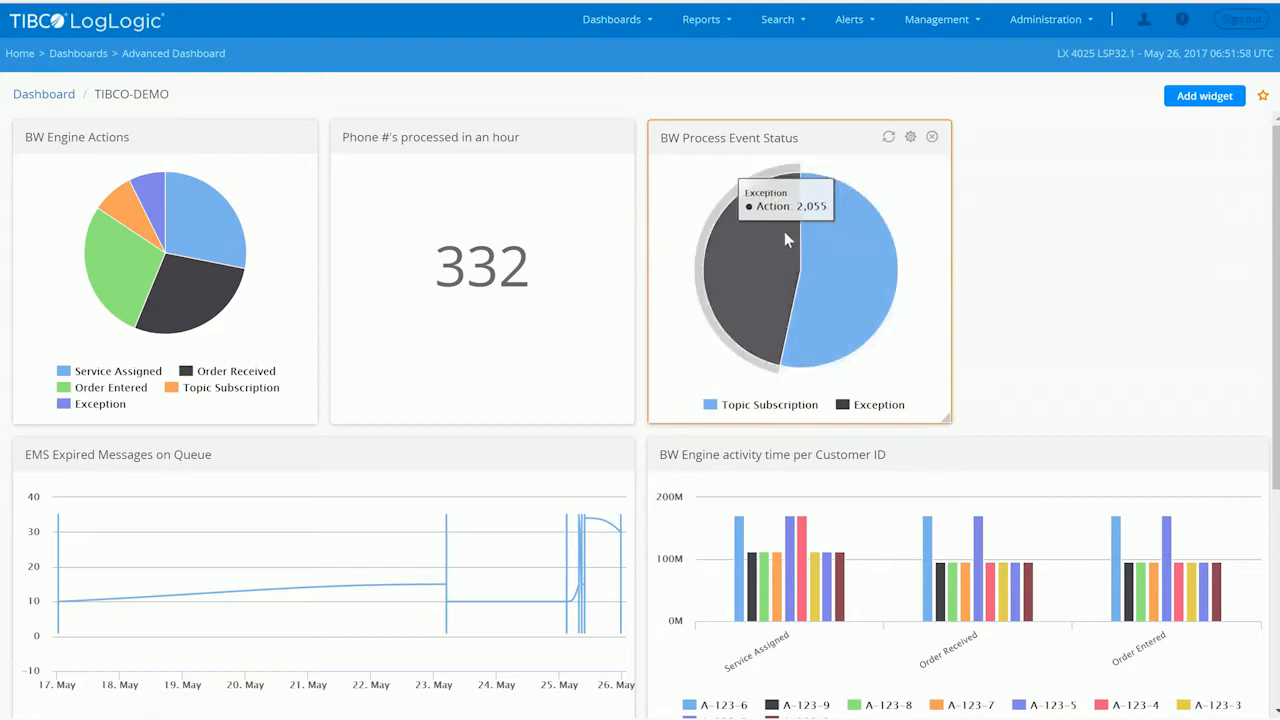
scroll(1034, 223, down, 1)
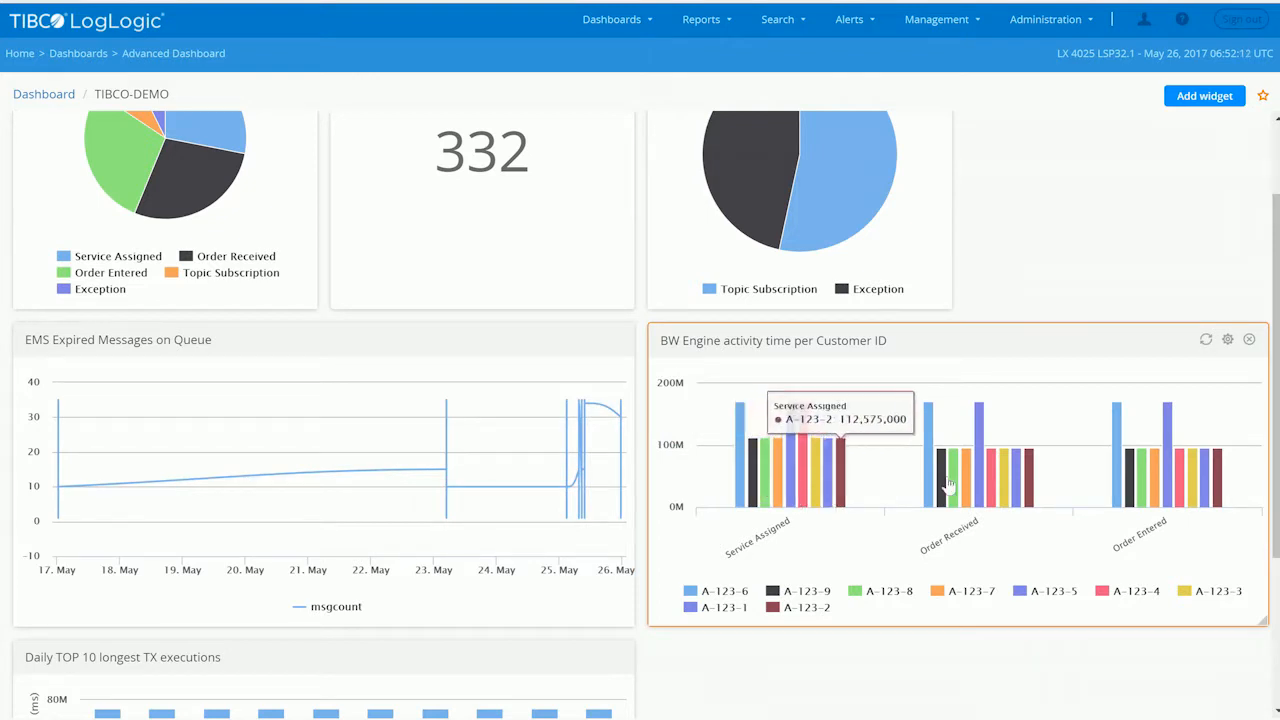
scroll(766, 526, down, 3)
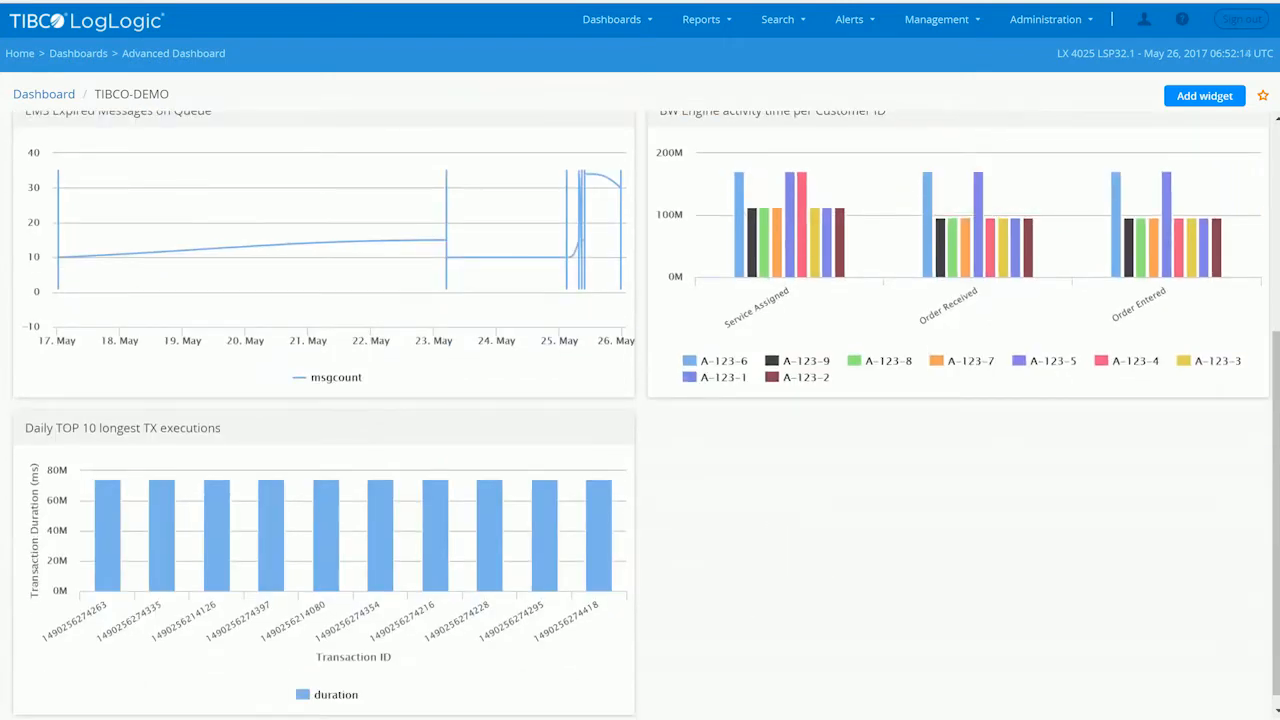
mouse_move(125, 560)
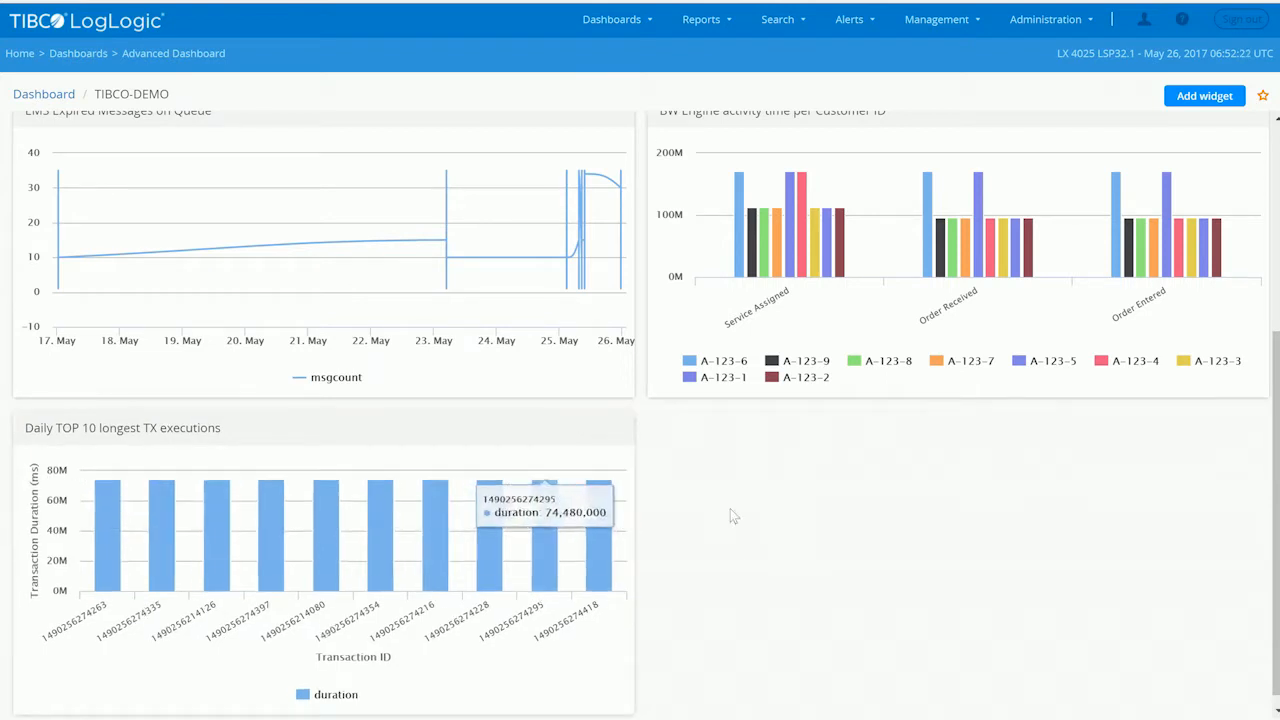
- Examine the query in the BW Engine Actions widget's configuration and close it without saving
scroll(730, 509, up, 4)
click(276, 140)
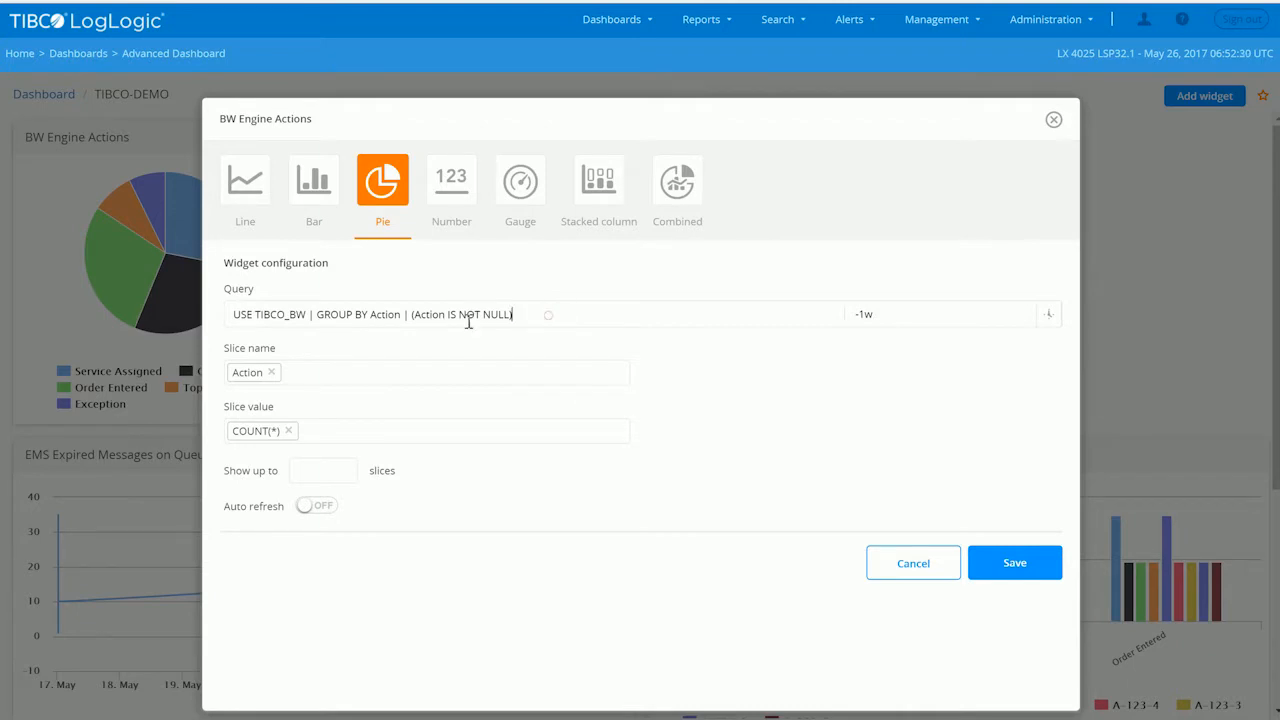
drag(543, 317, 194, 321)
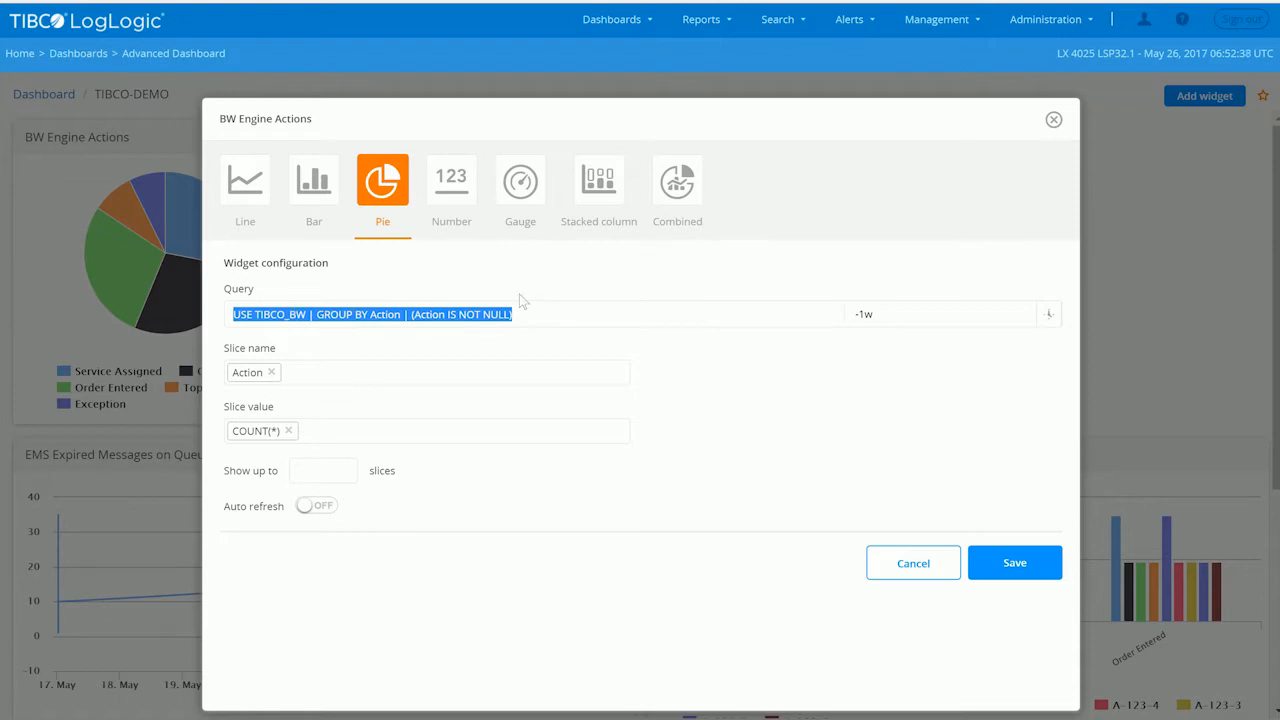
click(908, 565)
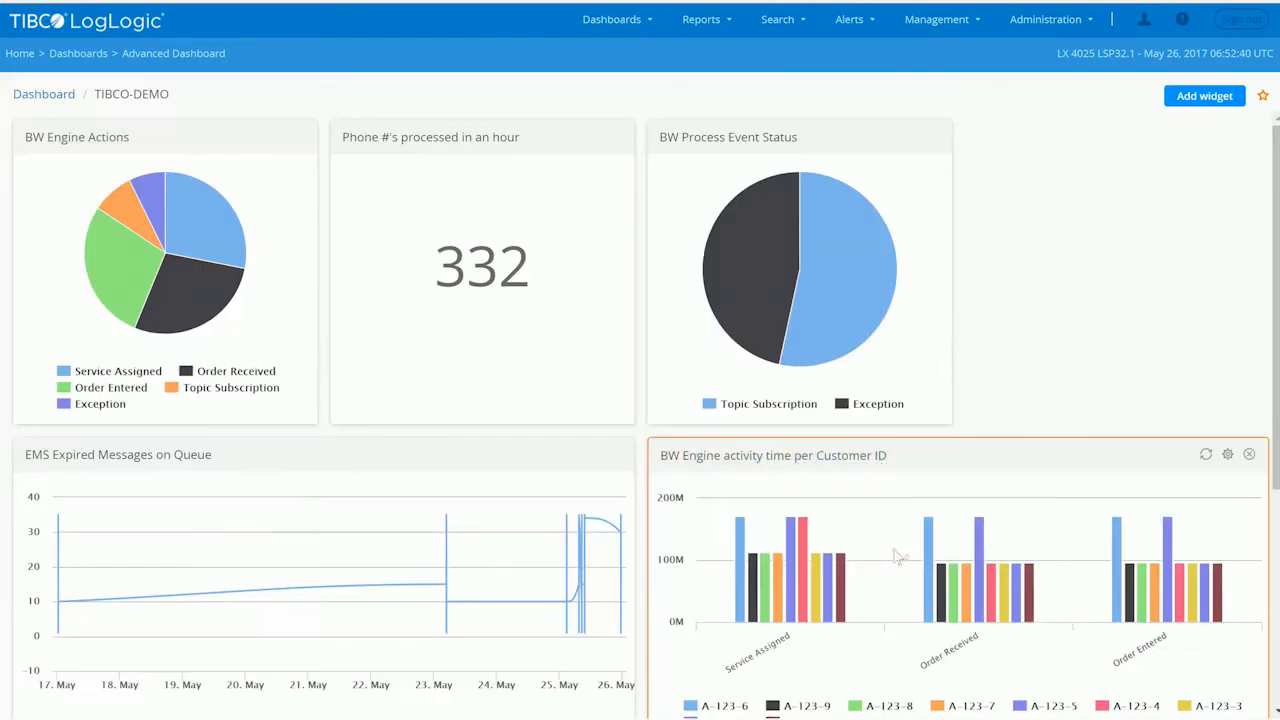
- Examine the query behind the BW Process Event Status pie widget and leave its configuration without saving
click(910, 137)
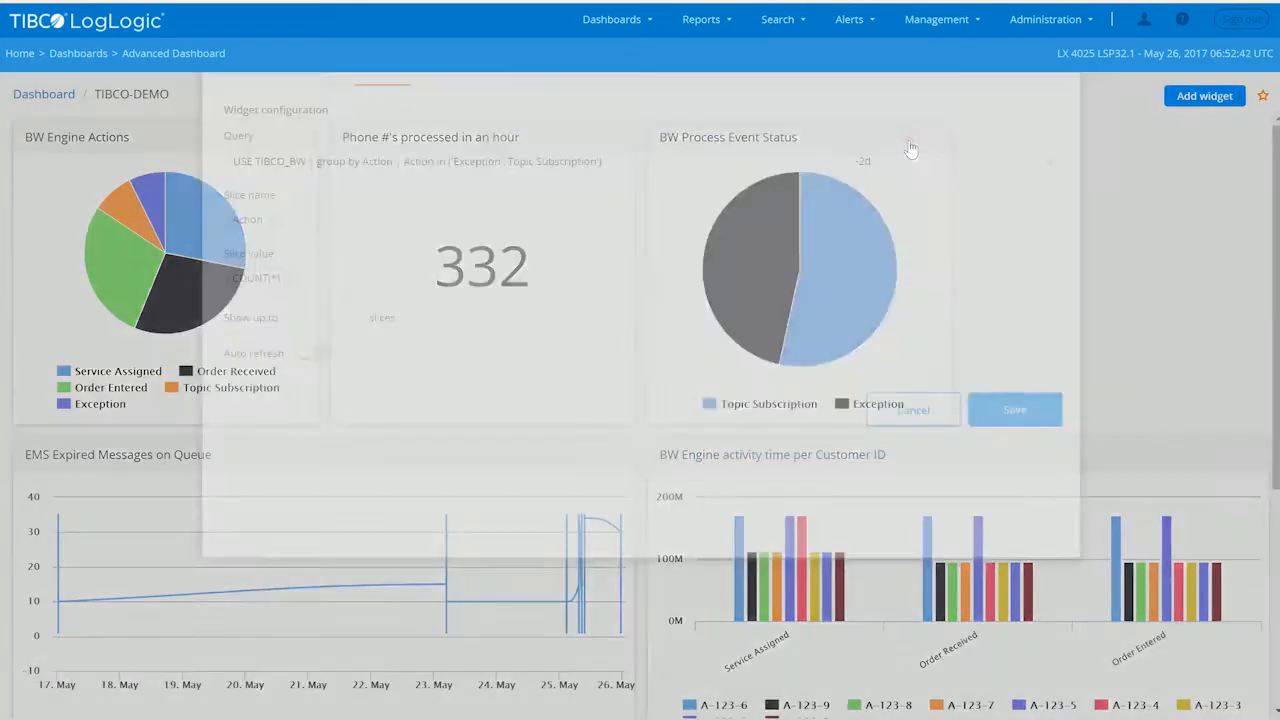
drag(623, 321, 228, 314)
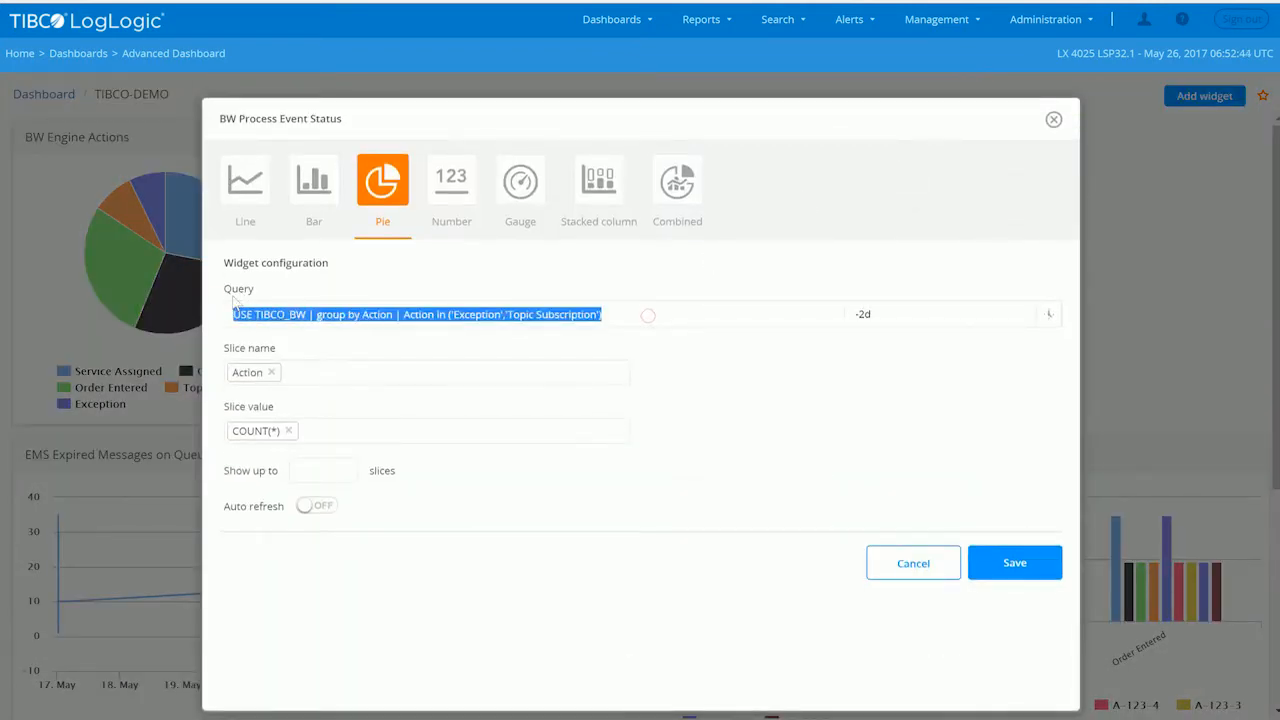
click(913, 562)
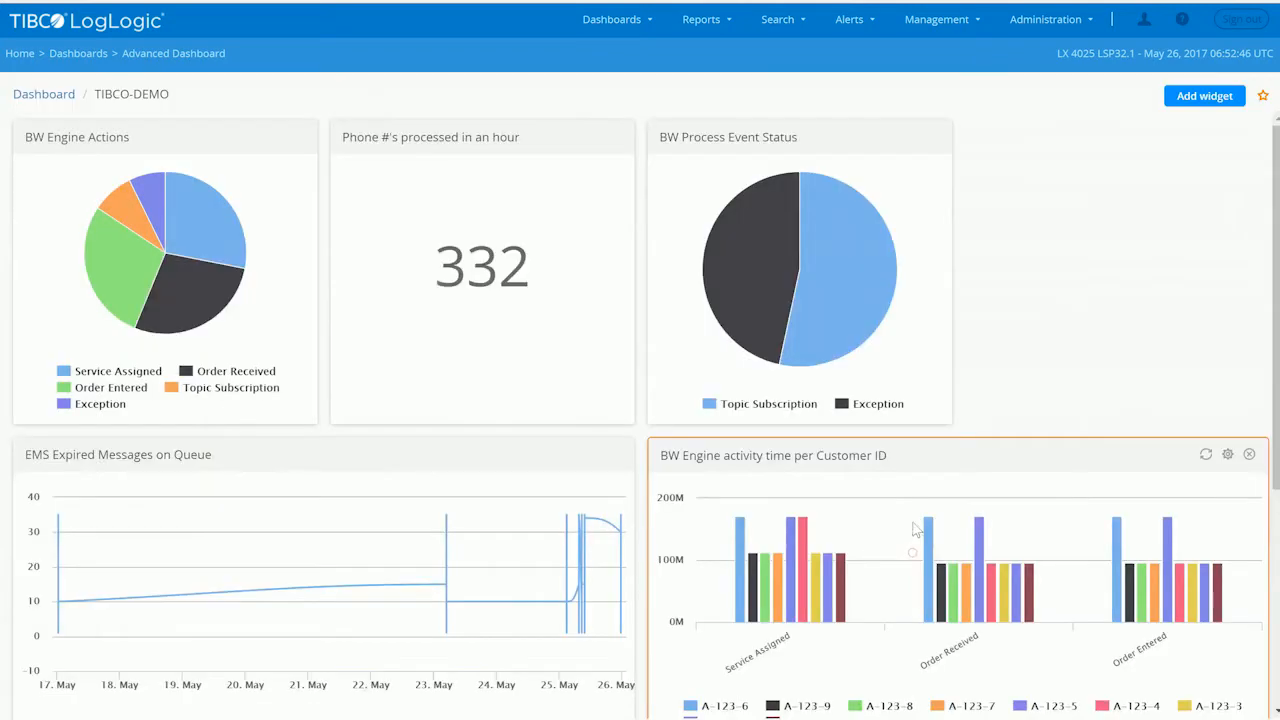
- Examine the query behind the BW Engine activity time per Customer ID bar widget and leave its configuration without saving
click(1228, 455)
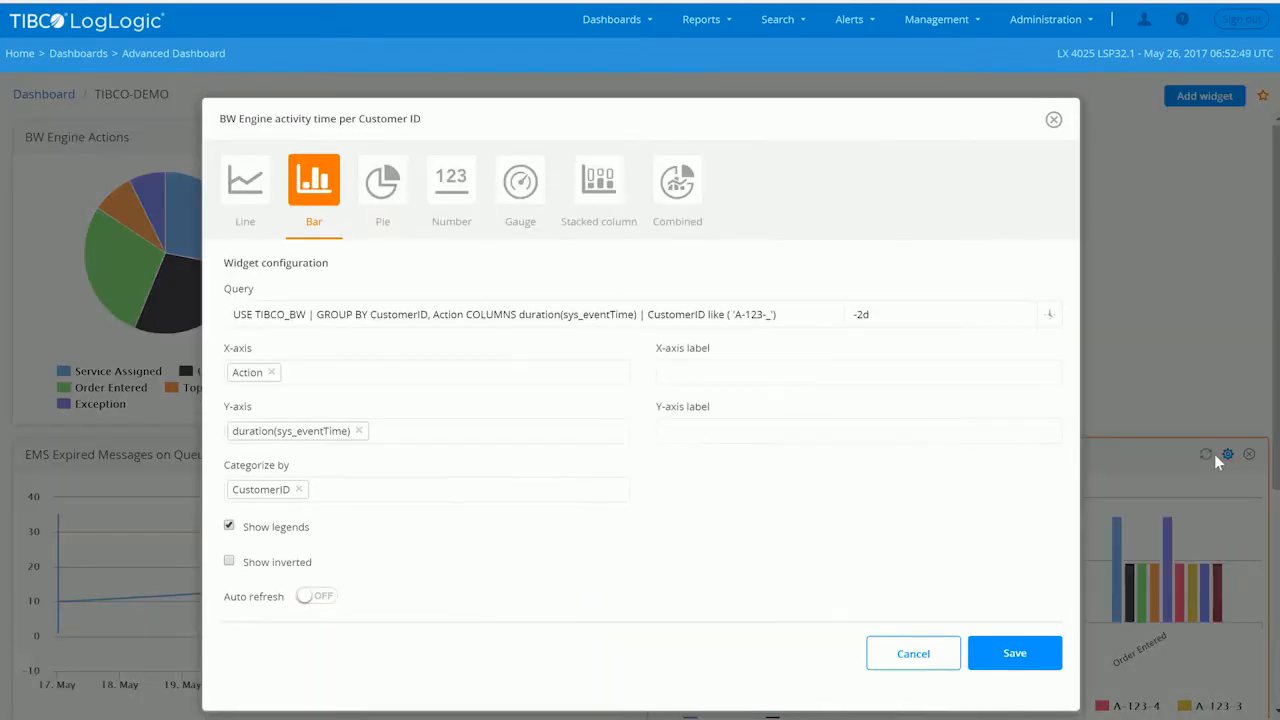
triple_click(783, 312)
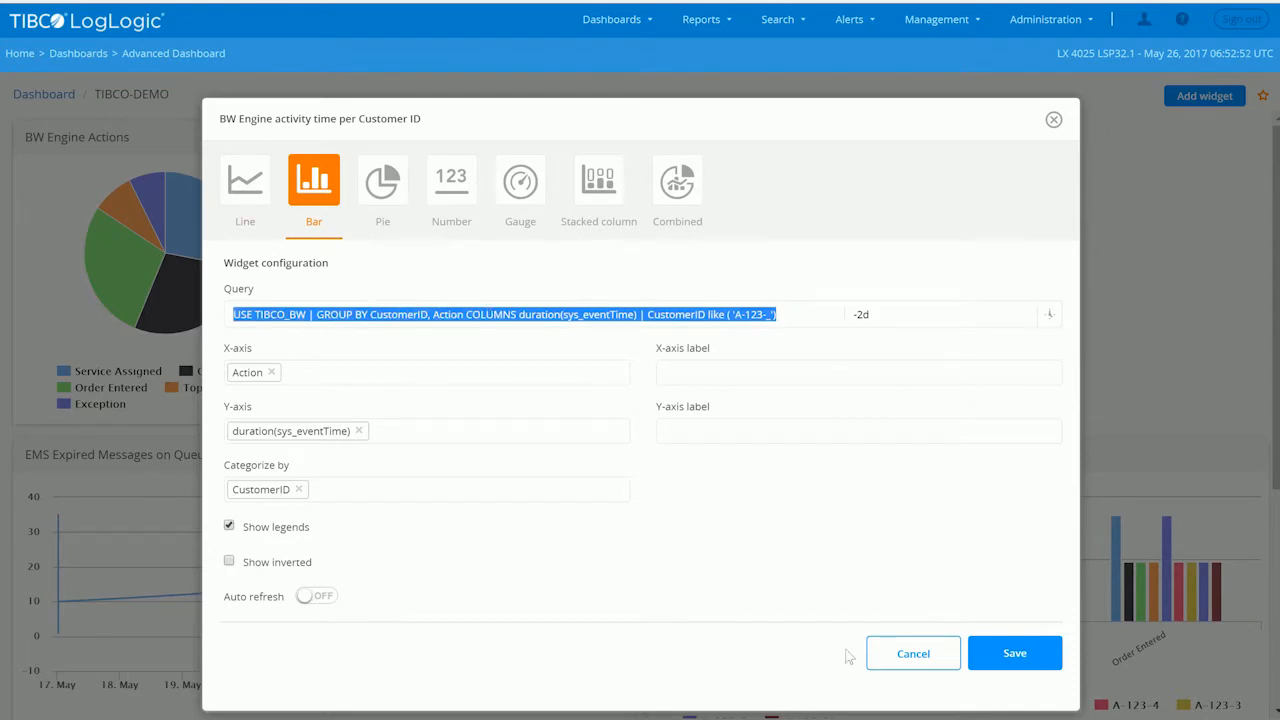
click(897, 650)
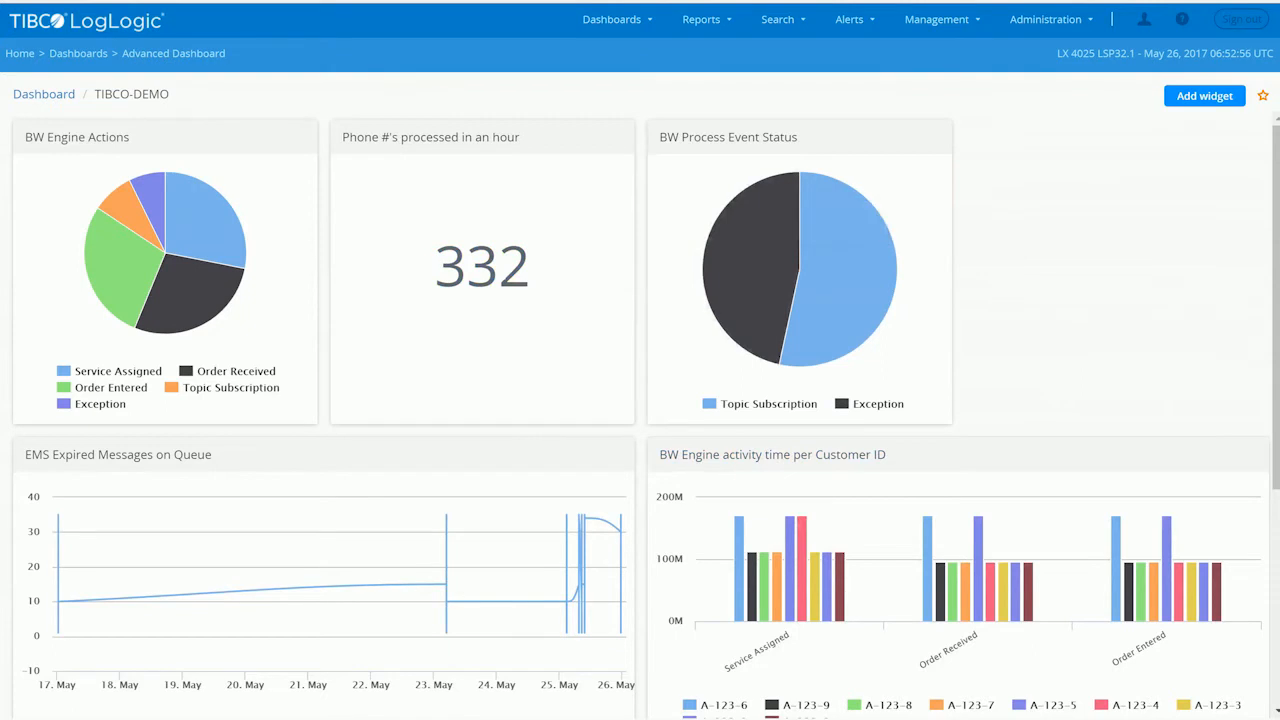
- Leave the dashboard and show the triggered alerts to read the BW error alert descriptions
click(778, 18)
click(800, 18)
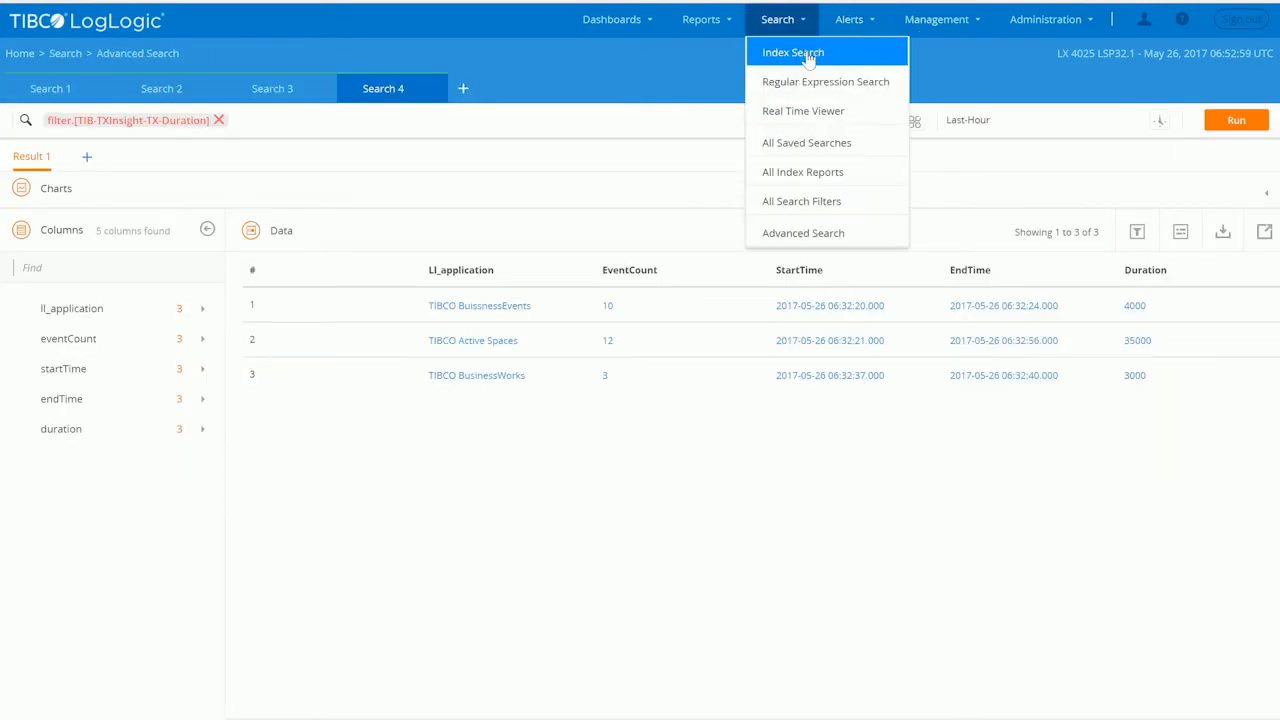
click(849, 19)
click(882, 56)
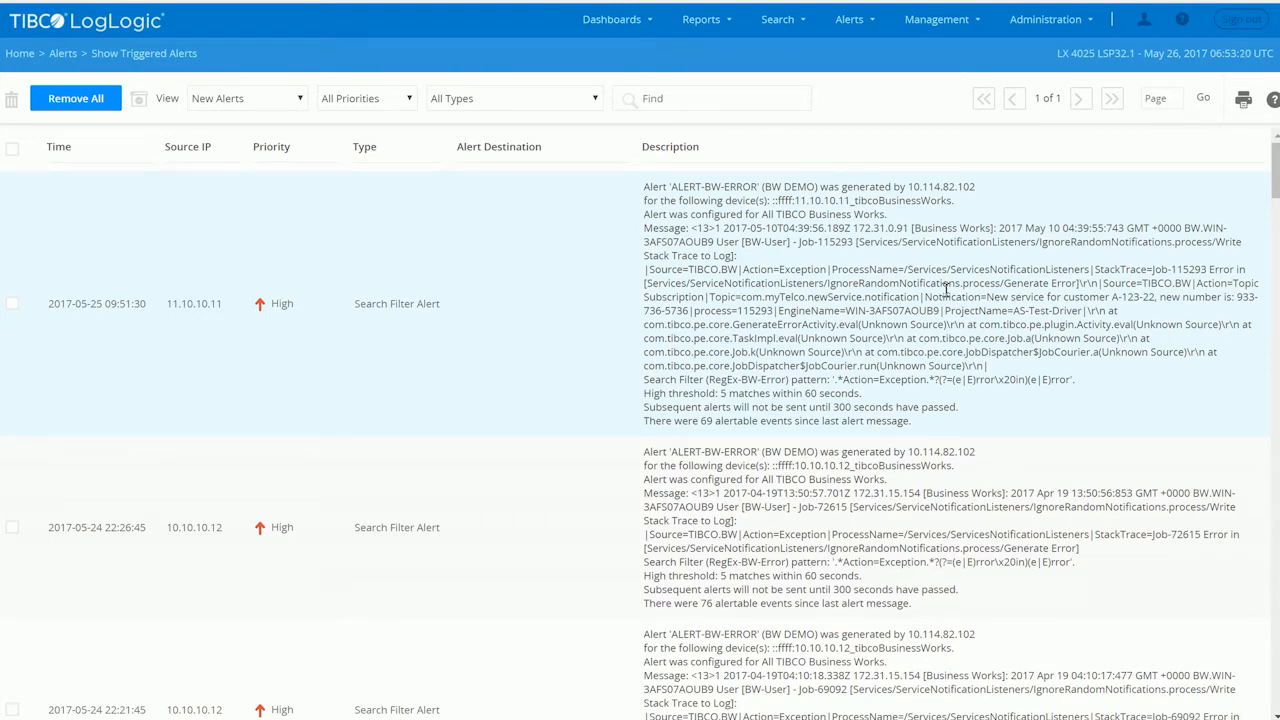
- Return from the triggered alerts to Advanced Search
click(778, 20)
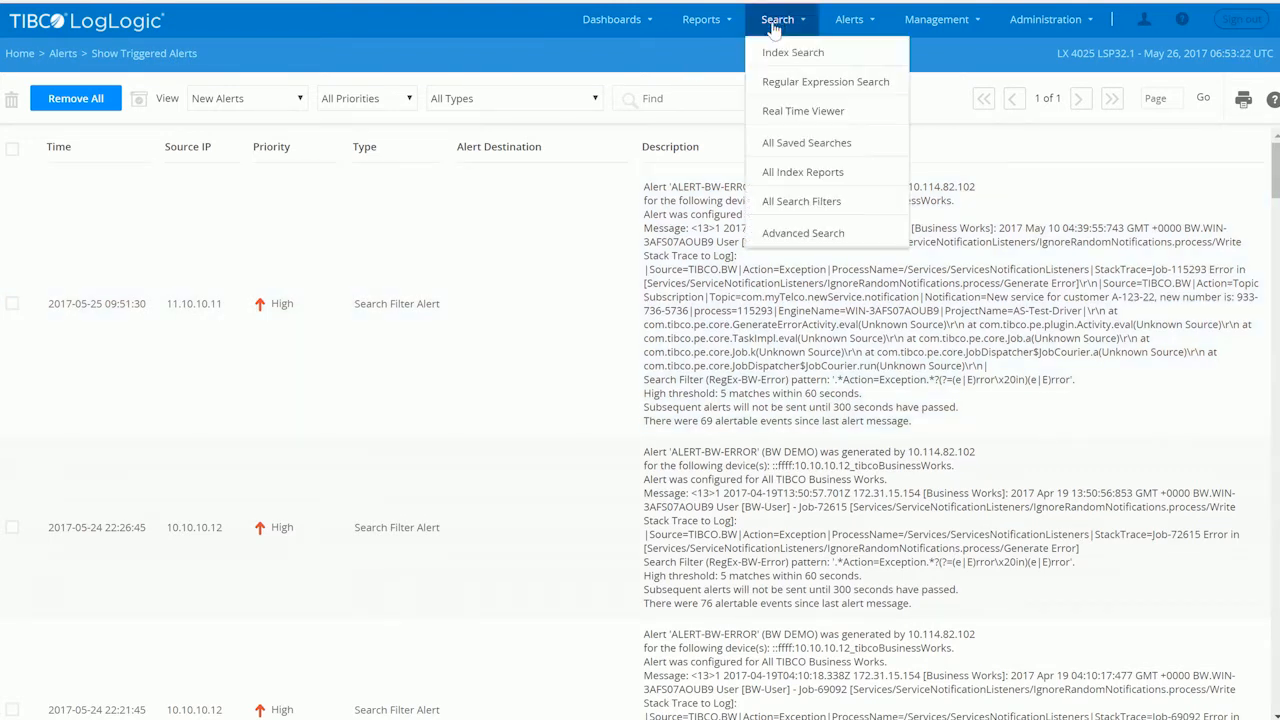
click(810, 238)
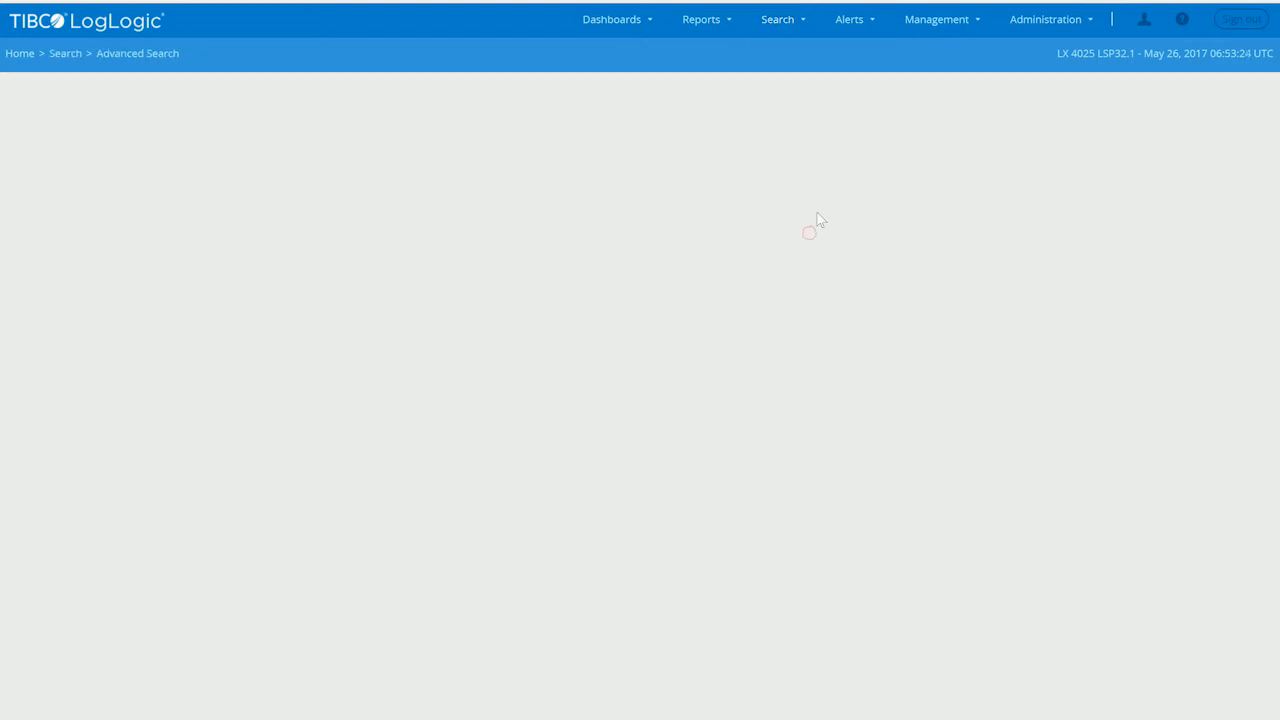